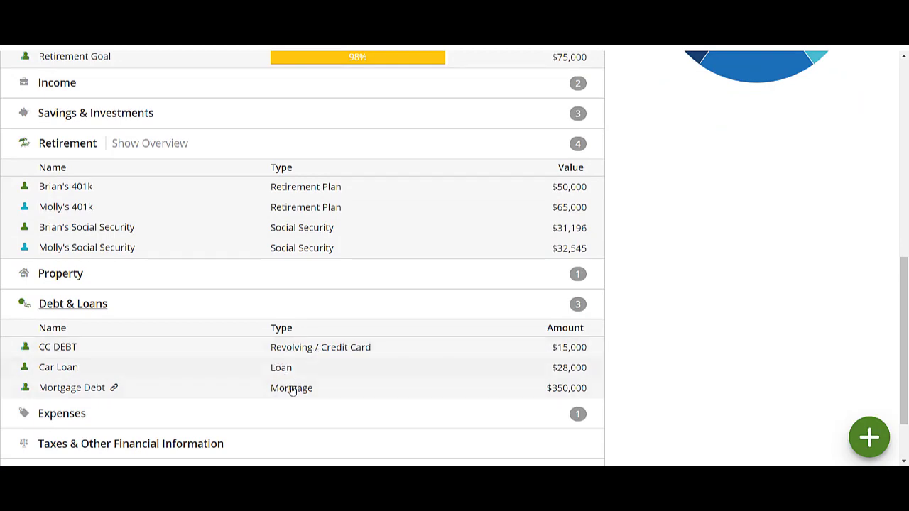
Create a what-if plan named Inheritance Planning as a copy of the Base Plan
{"action": "scroll", "coordinate": [589, 448], "scroll_direction": "up", "scroll_amount": 7}
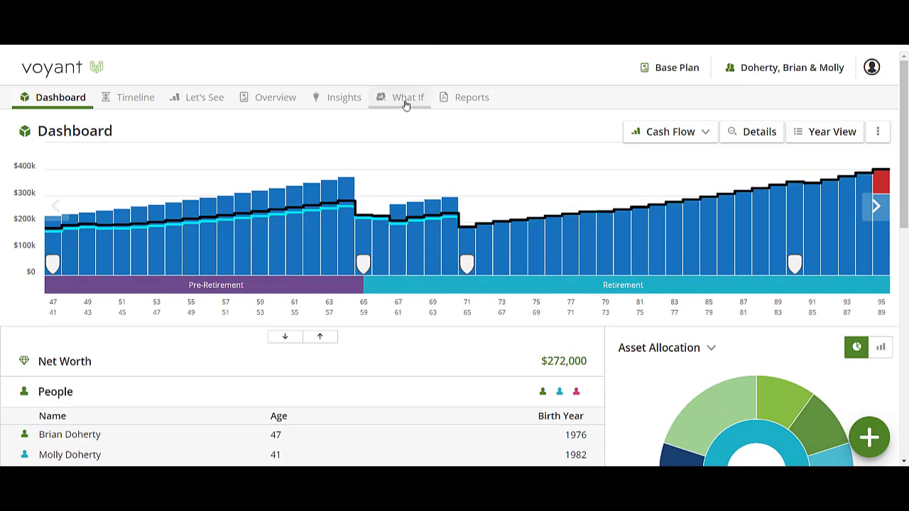
{"action": "left_click", "coordinate": [405, 100]}
{"action": "left_click", "coordinate": [206, 305]}
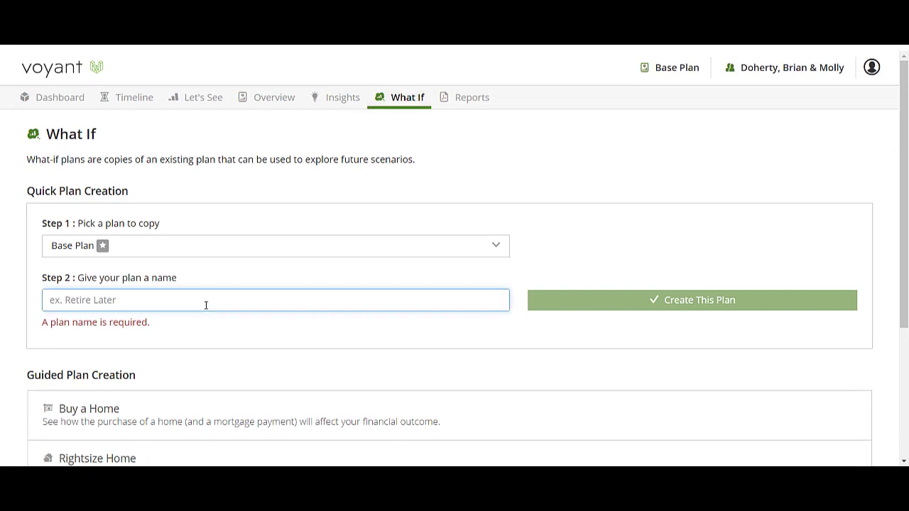
{"action": "type", "text": "Inheritance Planning"}
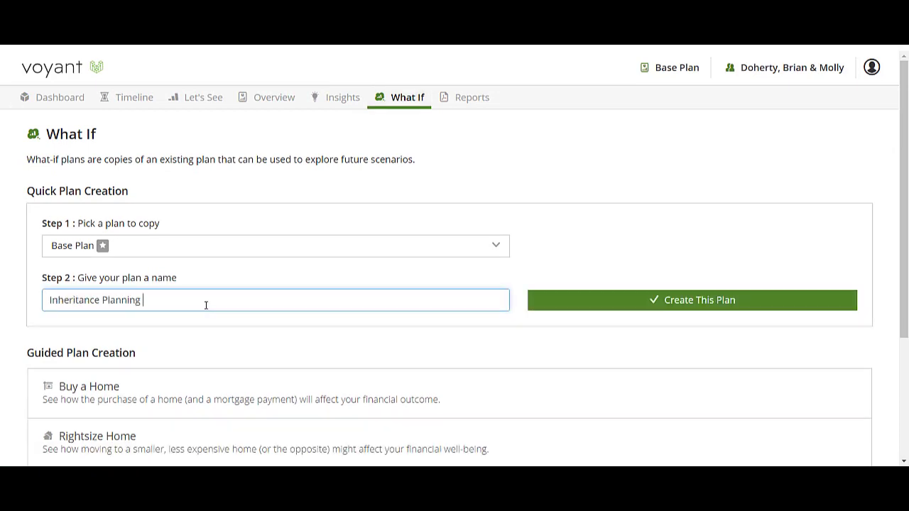
{"action": "key", "text": "Return"}
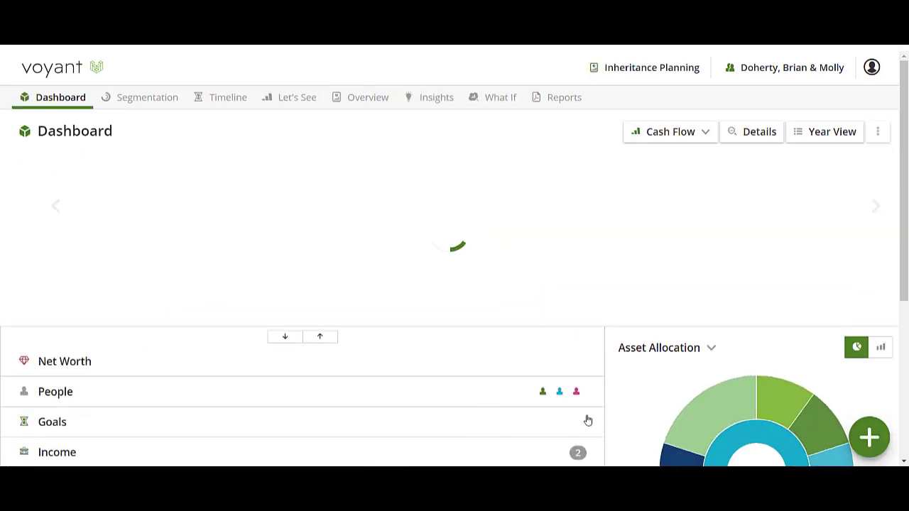
Add a windfall income item of type Inheritance, named Inheritance, with an amount of $1,000,000
{"action": "left_click", "coordinate": [874, 442]}
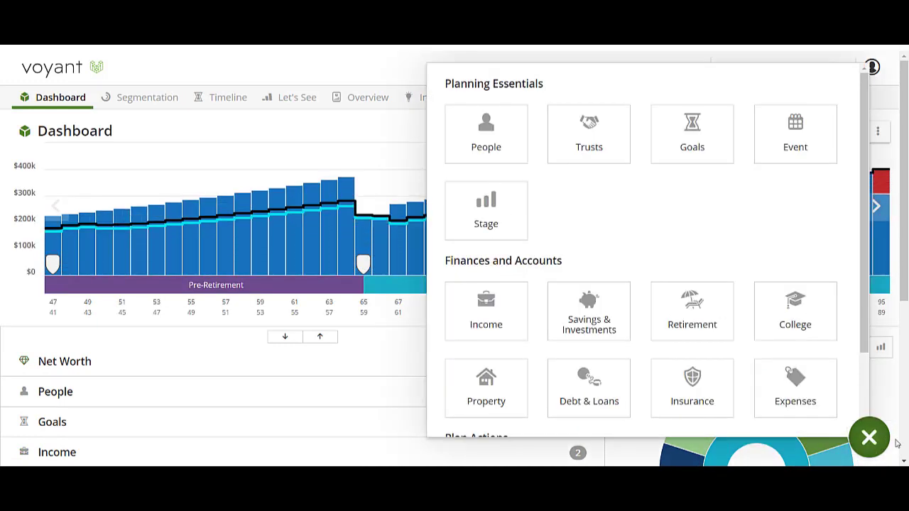
{"action": "left_click", "coordinate": [499, 331]}
{"action": "left_click", "coordinate": [369, 274]}
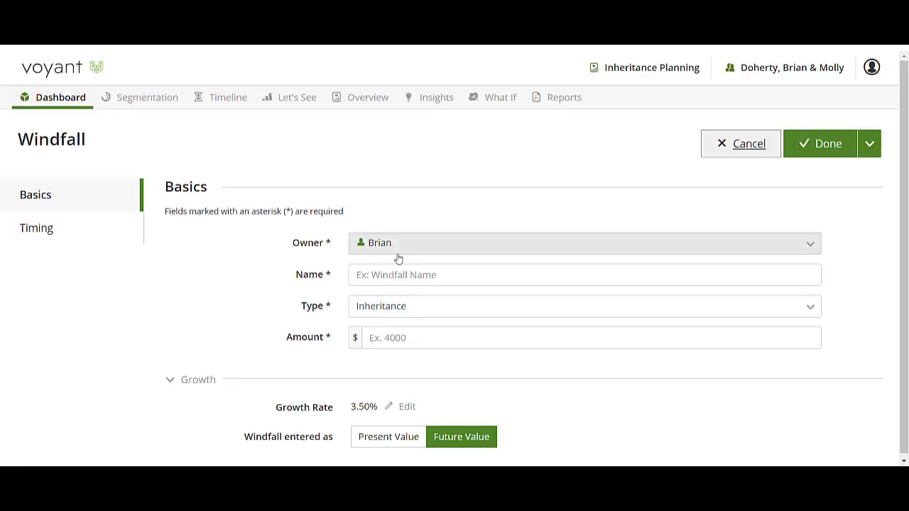
{"action": "left_click", "coordinate": [392, 276]}
{"action": "type", "text": "Inh"}
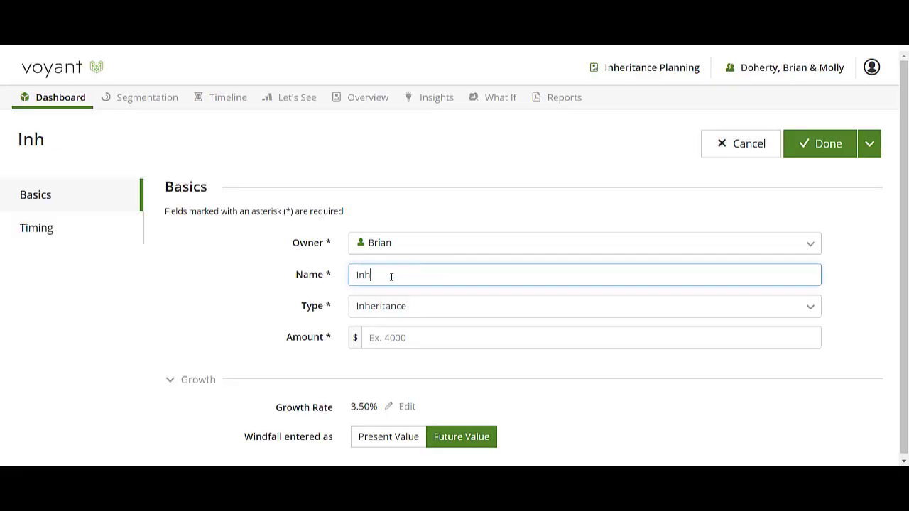
{"action": "type", "text": "eritance"}
{"action": "key", "text": "Tab"}
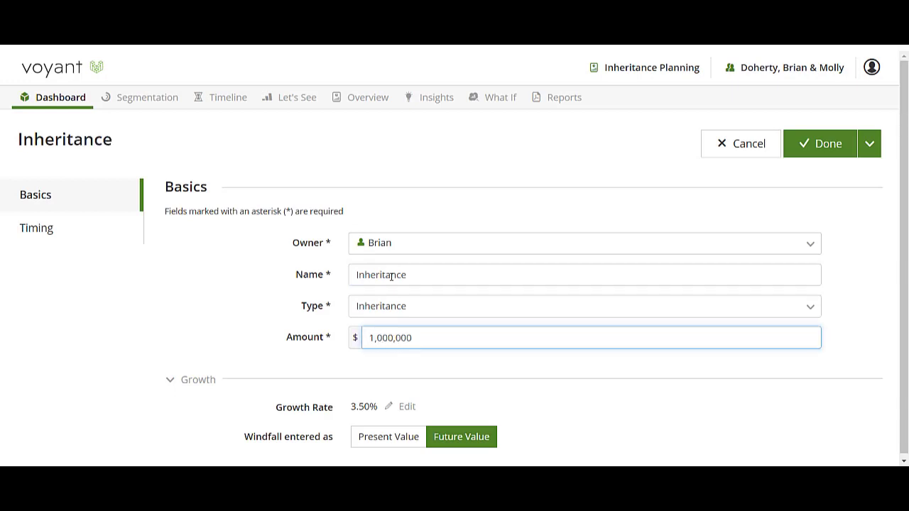
Set the inheritance windfall to start at the Plan Start event and save it
{"action": "left_click", "coordinate": [29, 235]}
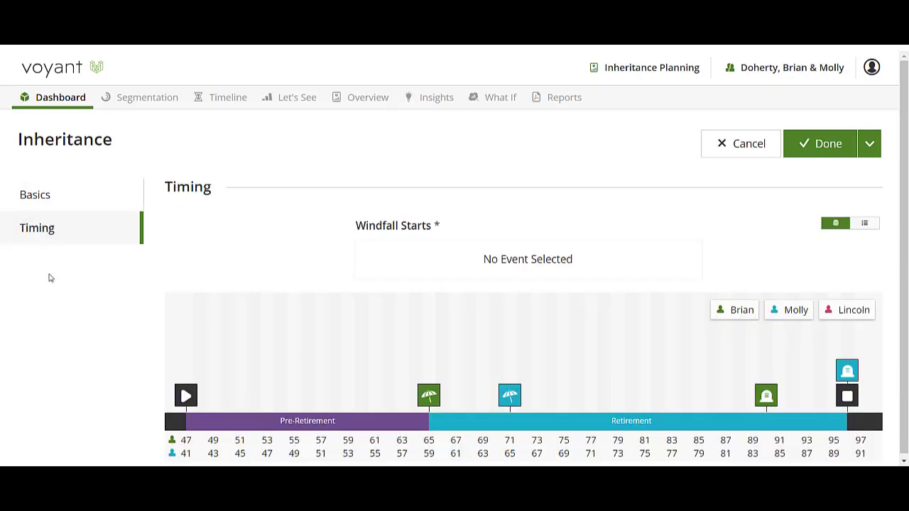
{"action": "left_click", "coordinate": [186, 397]}
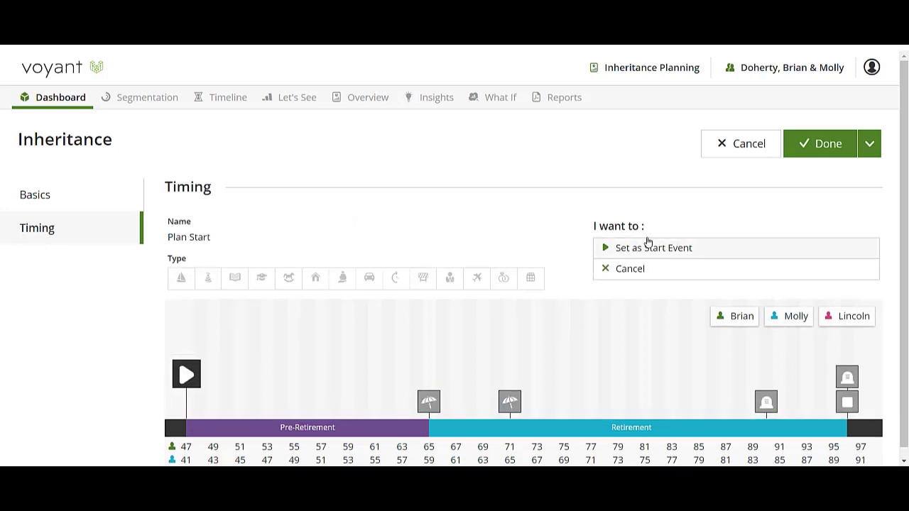
{"action": "left_click", "coordinate": [646, 247]}
{"action": "left_click", "coordinate": [818, 149]}
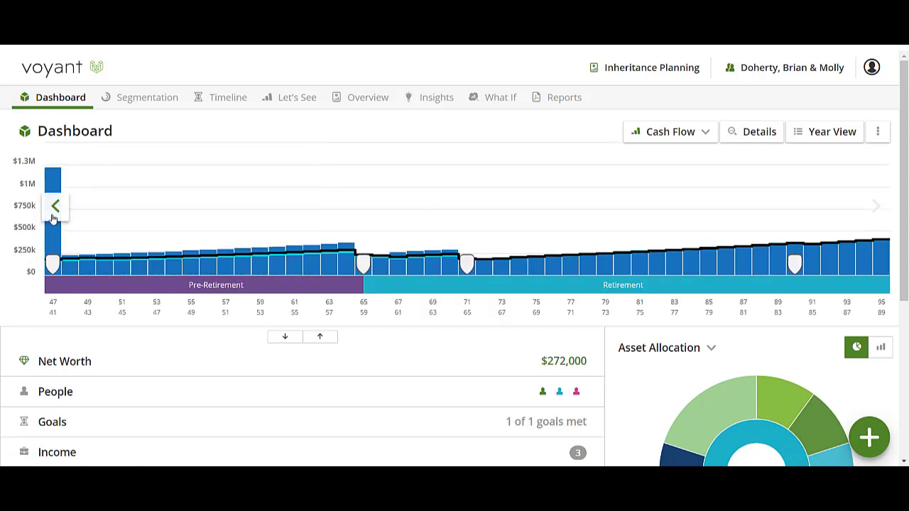
Expand the plan's Expenses section to check the annual spending budget
{"action": "scroll", "coordinate": [180, 363], "scroll_direction": "down", "scroll_amount": 2}
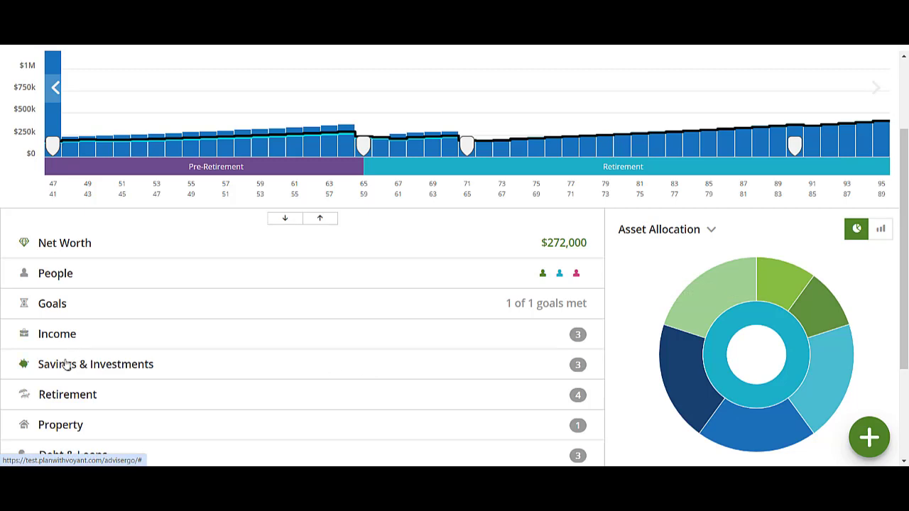
{"action": "scroll", "coordinate": [241, 387], "scroll_direction": "down", "scroll_amount": 2}
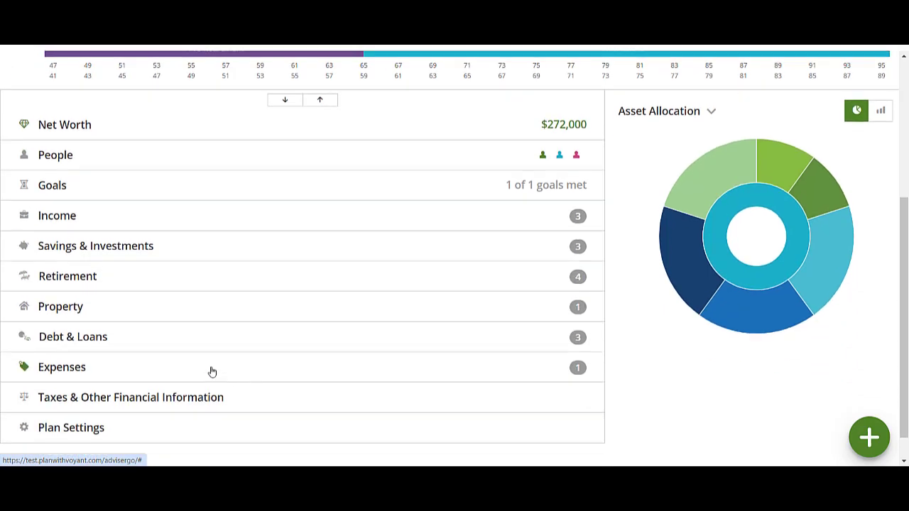
{"action": "left_click", "coordinate": [100, 368]}
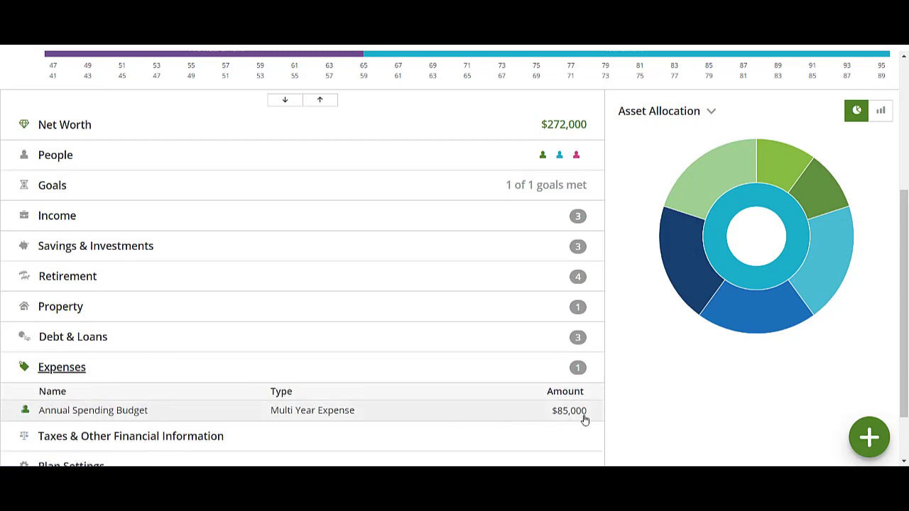
Start a new Savings & Investments account and choose Savings as its type
{"action": "left_click", "coordinate": [862, 441]}
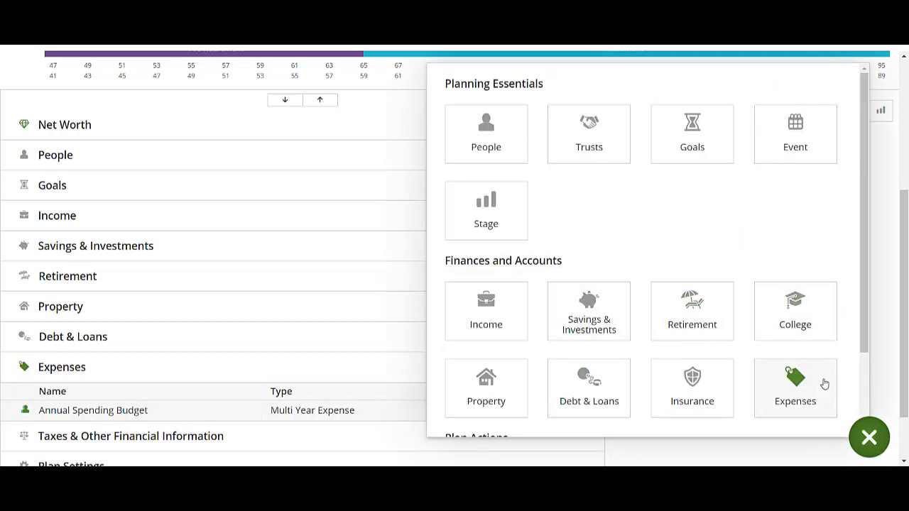
{"action": "left_click", "coordinate": [616, 334]}
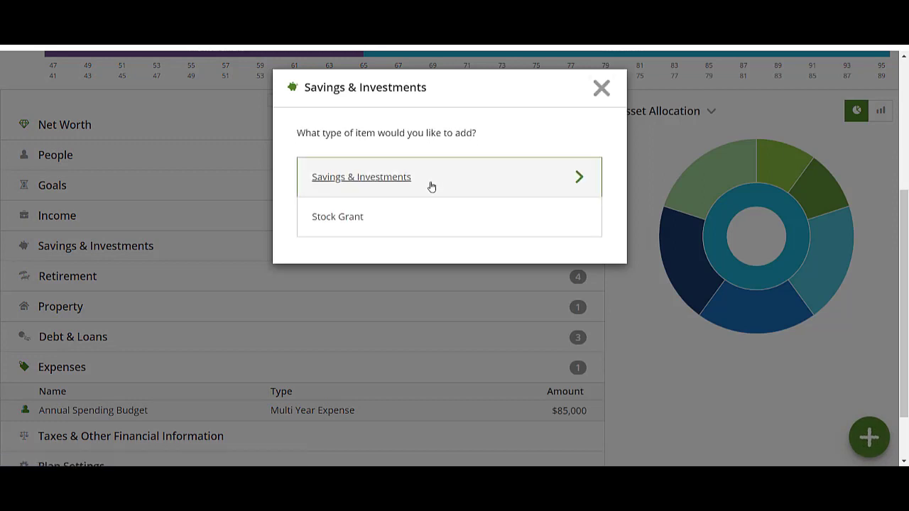
{"action": "left_click", "coordinate": [428, 170]}
{"action": "left_click", "coordinate": [331, 275]}
{"action": "left_click", "coordinate": [335, 307]}
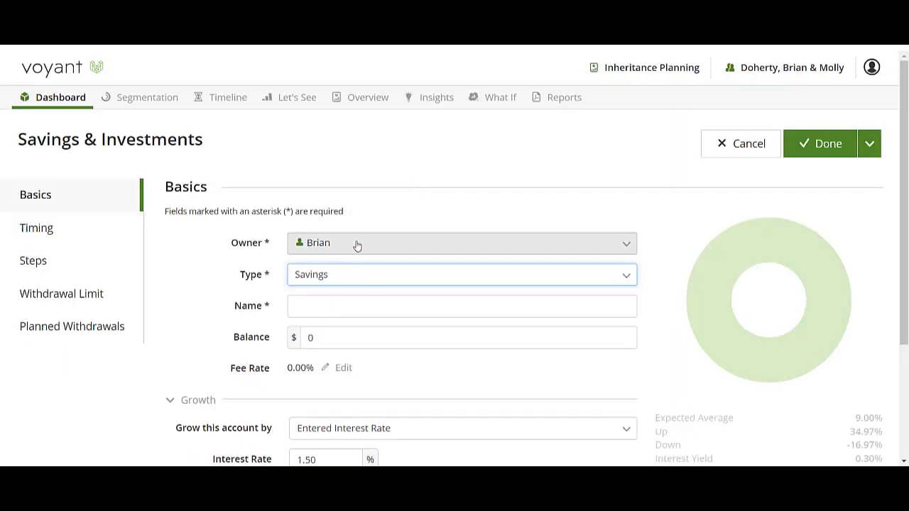
Make both spouses joint owners of the savings account and name it Emergency Fund
{"action": "left_click", "coordinate": [355, 243]}
{"action": "left_click", "coordinate": [345, 280]}
{"action": "left_click", "coordinate": [365, 303]}
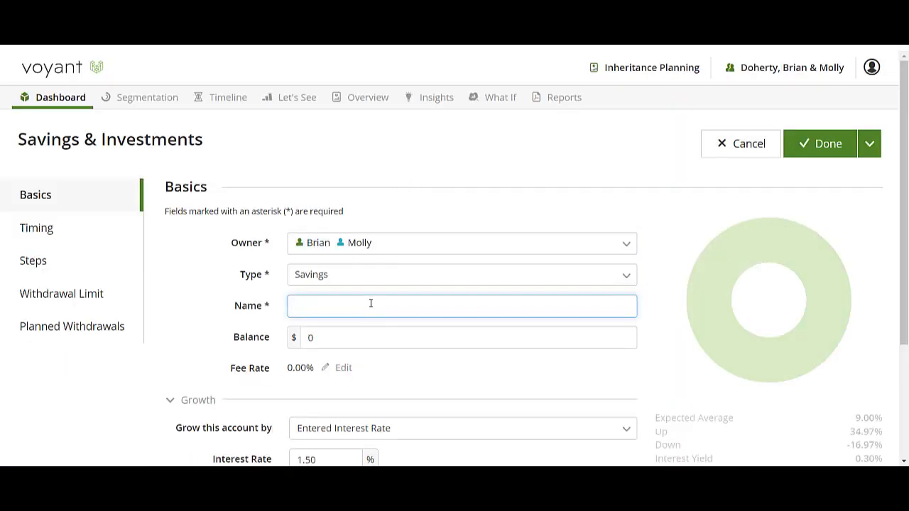
{"action": "type", "text": "Emergency Fund"}
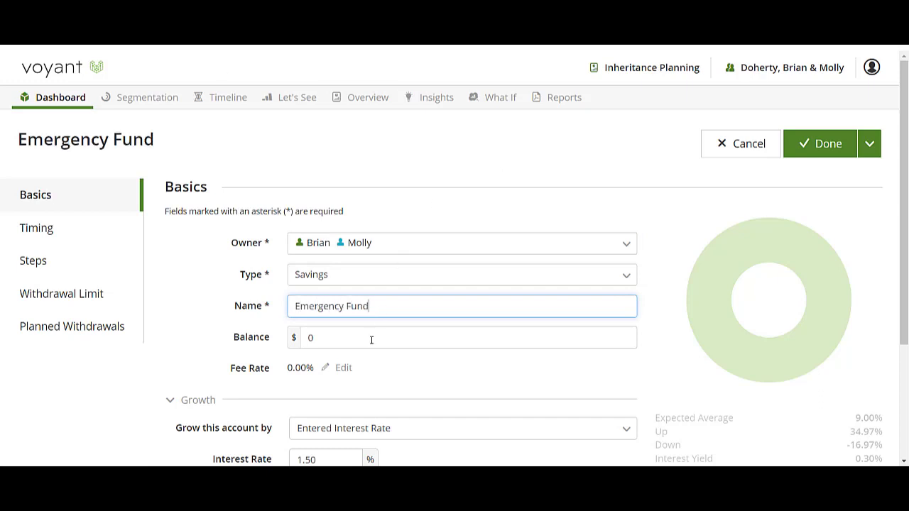
Set the Emergency Fund's withdrawal limit type to Do Not Allow and save the account
{"action": "scroll", "coordinate": [371, 339], "scroll_direction": "down", "scroll_amount": 1}
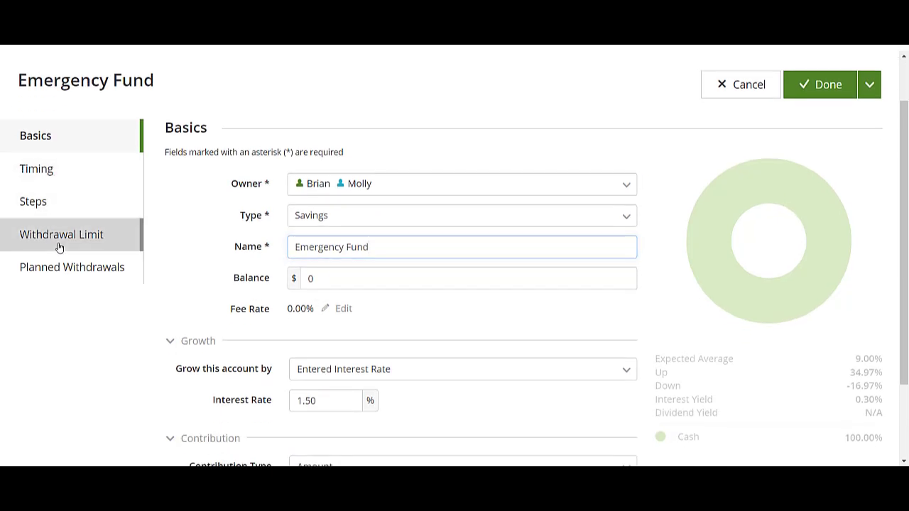
{"action": "left_click", "coordinate": [60, 247]}
{"action": "scroll", "coordinate": [256, 349], "scroll_direction": "down", "scroll_amount": 1}
{"action": "left_click", "coordinate": [390, 429]}
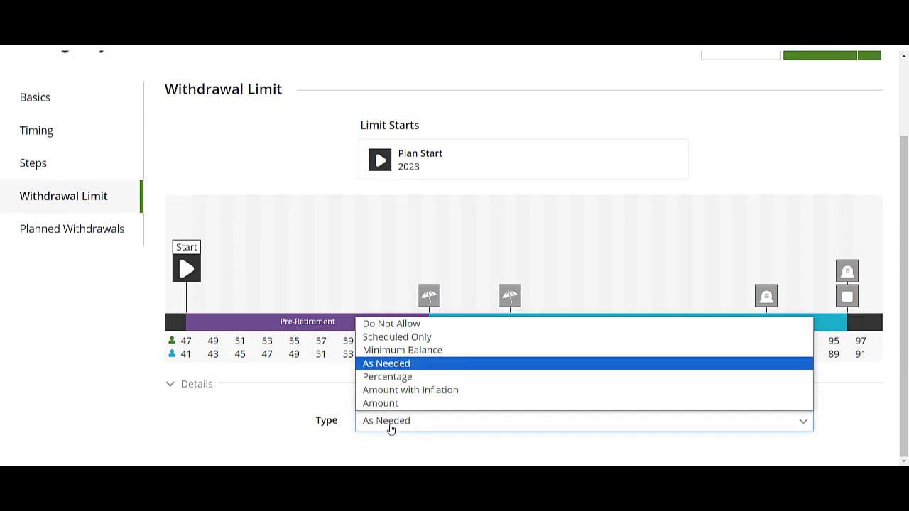
{"action": "left_click", "coordinate": [395, 325]}
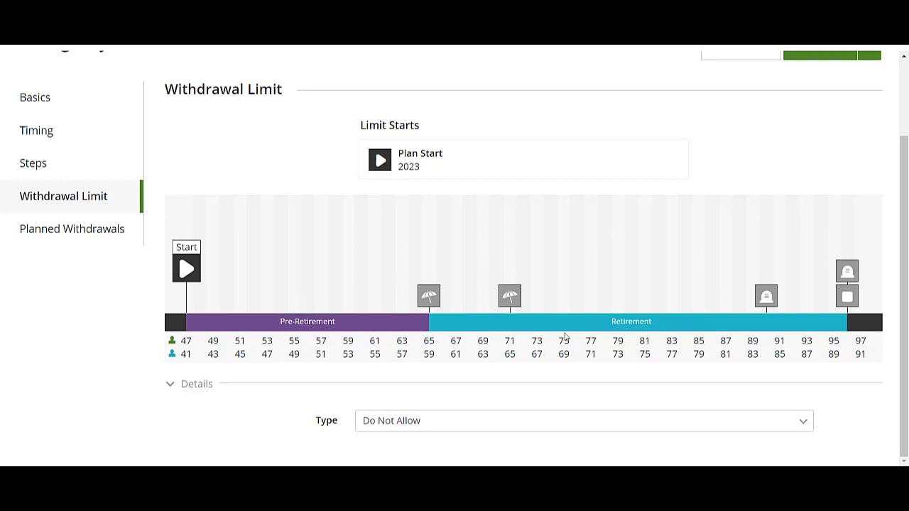
{"action": "scroll", "coordinate": [663, 361], "scroll_direction": "up", "scroll_amount": 2}
{"action": "left_click", "coordinate": [826, 142]}
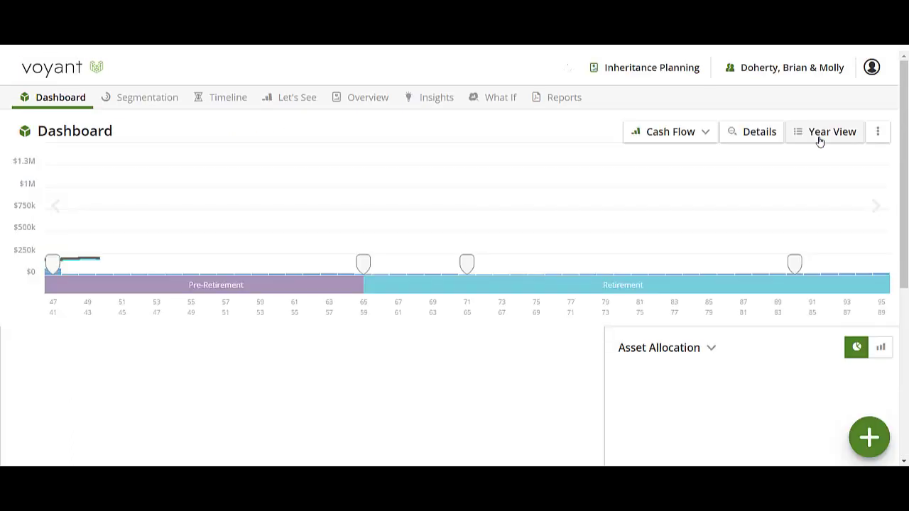
Start a new transfer with All Surplus as the source and the Emergency Fund as the destination
{"action": "left_click", "coordinate": [882, 436]}
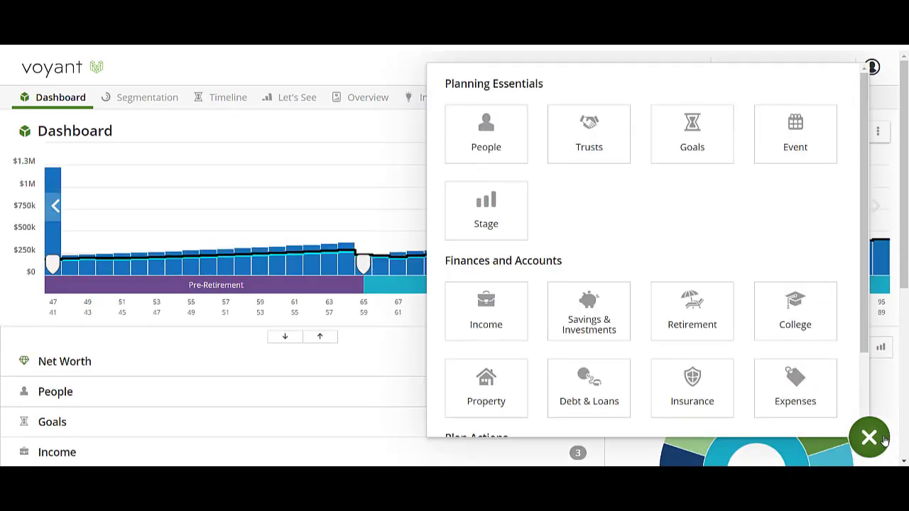
{"action": "scroll", "coordinate": [645, 391], "scroll_direction": "down", "scroll_amount": 3}
{"action": "left_click", "coordinate": [472, 379]}
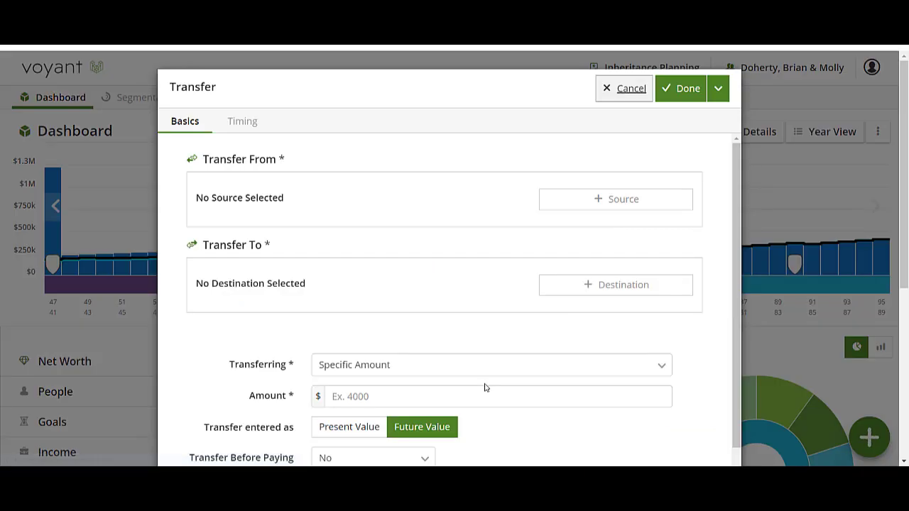
{"action": "left_click", "coordinate": [638, 207]}
{"action": "left_click", "coordinate": [246, 274]}
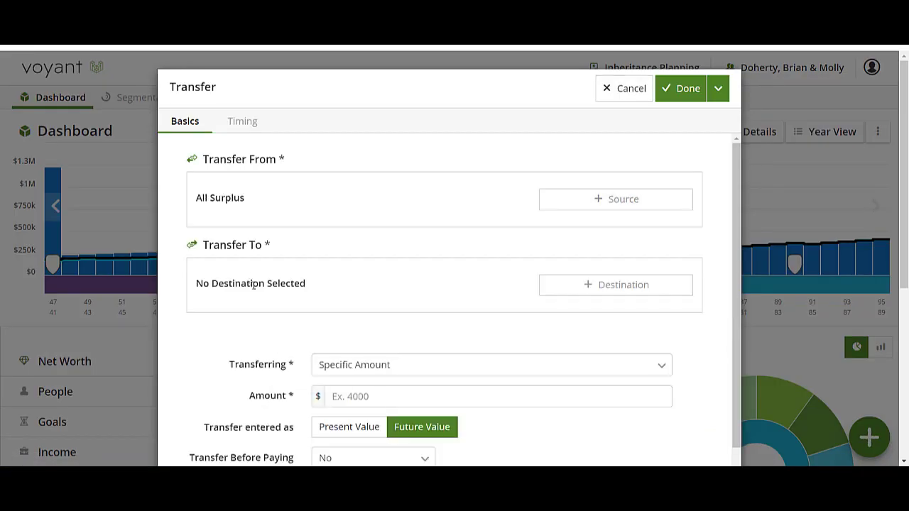
{"action": "left_click", "coordinate": [601, 288]}
{"action": "scroll", "coordinate": [272, 389], "scroll_direction": "down", "scroll_amount": 1}
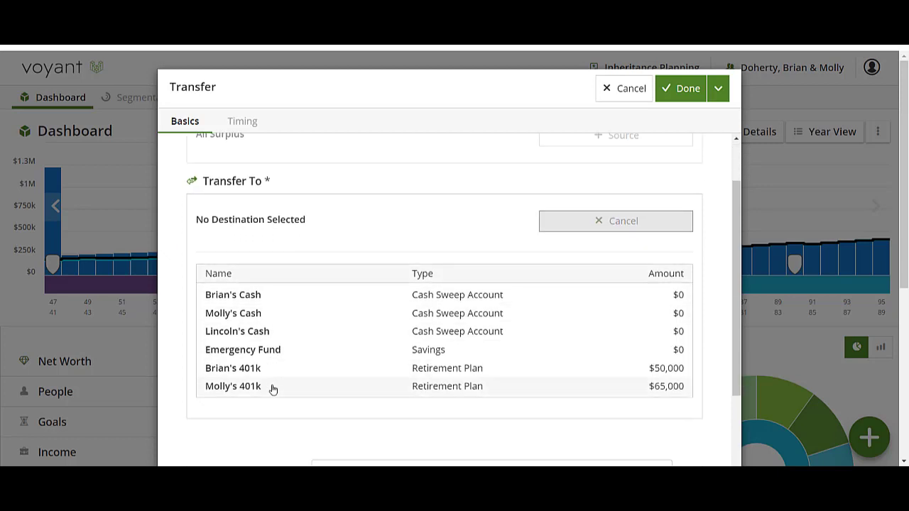
{"action": "scroll", "coordinate": [270, 341], "scroll_direction": "down", "scroll_amount": 1}
{"action": "left_click", "coordinate": [278, 295]}
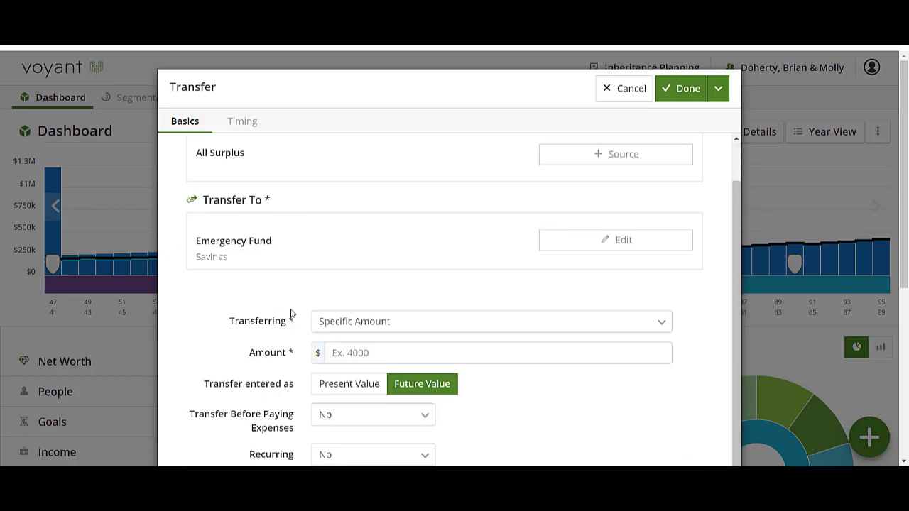
Set the transfer to a specific amount of $85,000 timed at Plan Start and save it
{"action": "left_click", "coordinate": [370, 351]}
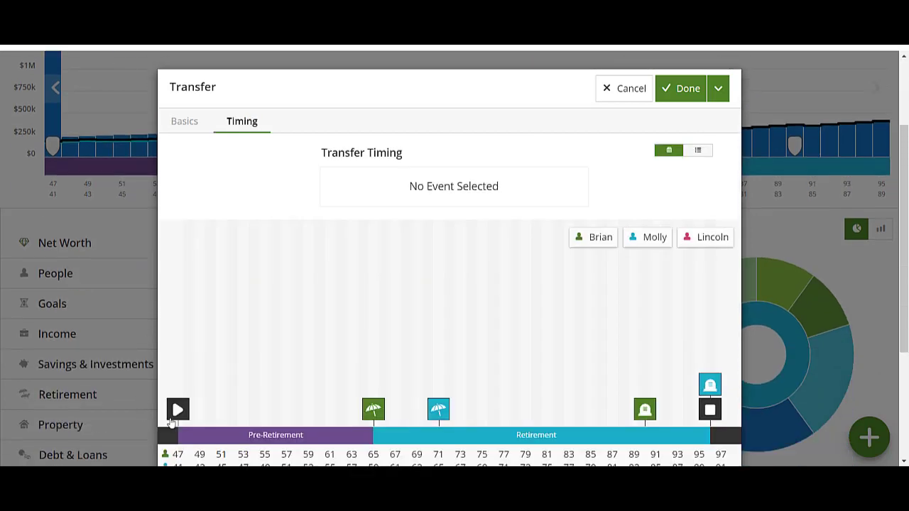
{"action": "left_click", "coordinate": [177, 412]}
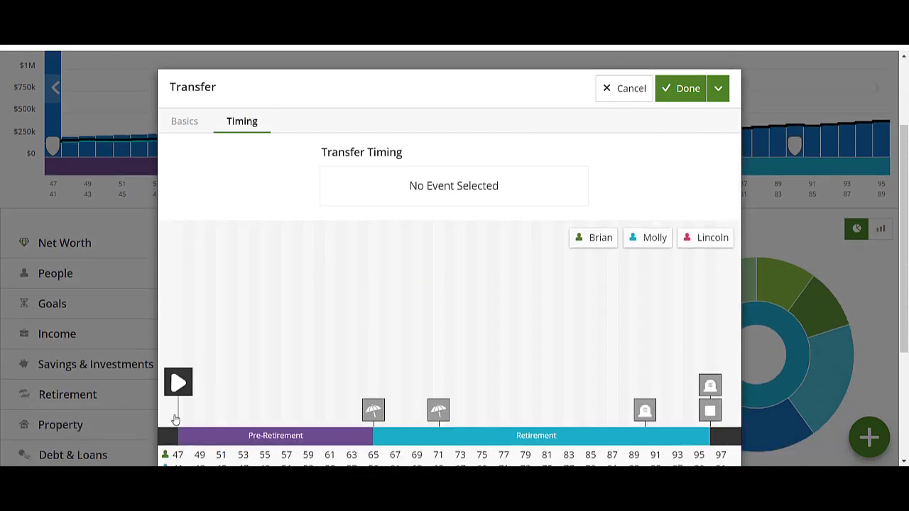
{"action": "left_click", "coordinate": [561, 183]}
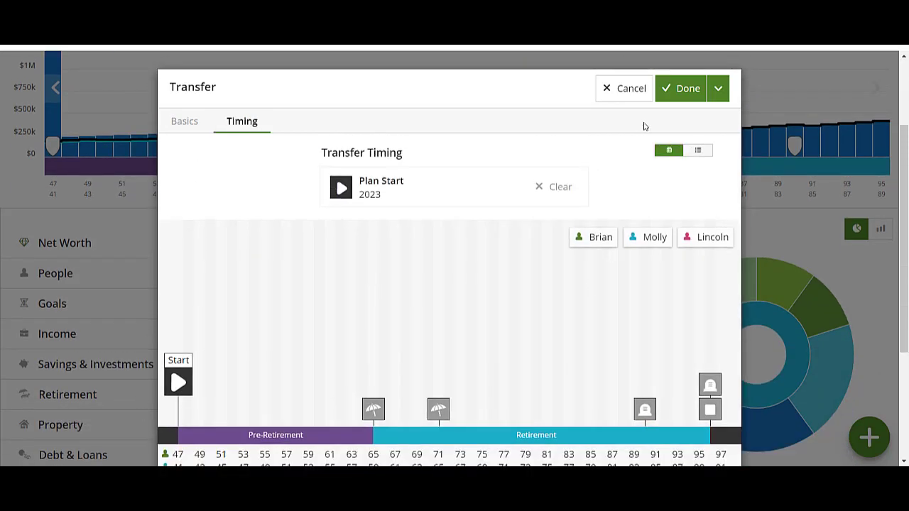
{"action": "left_click", "coordinate": [684, 99]}
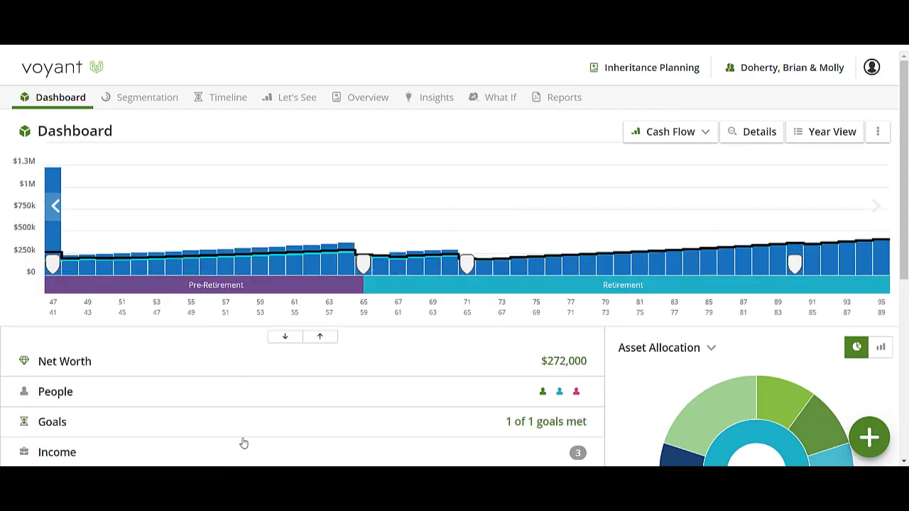
Add a one-time payment of type Payoff to the CC DEBT credit card debt
{"action": "scroll", "coordinate": [276, 390], "scroll_direction": "down", "scroll_amount": 1}
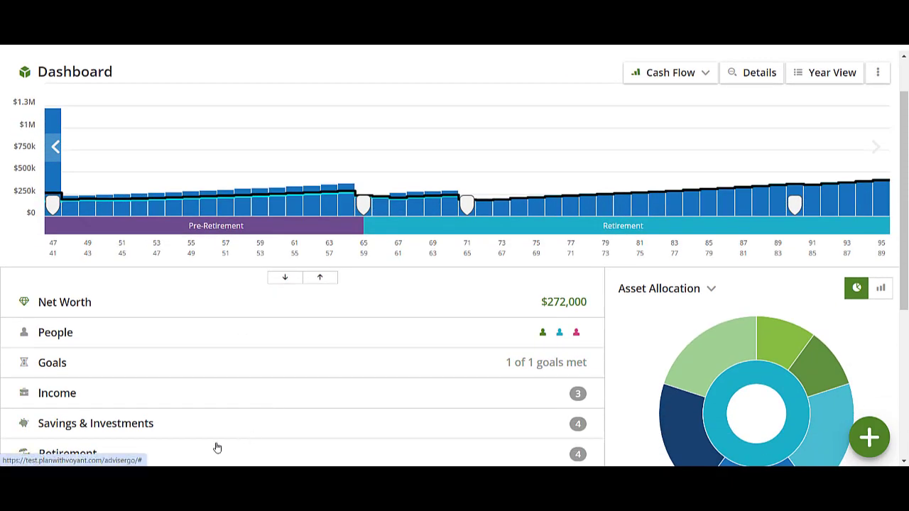
{"action": "scroll", "coordinate": [256, 312], "scroll_direction": "down", "scroll_amount": 3}
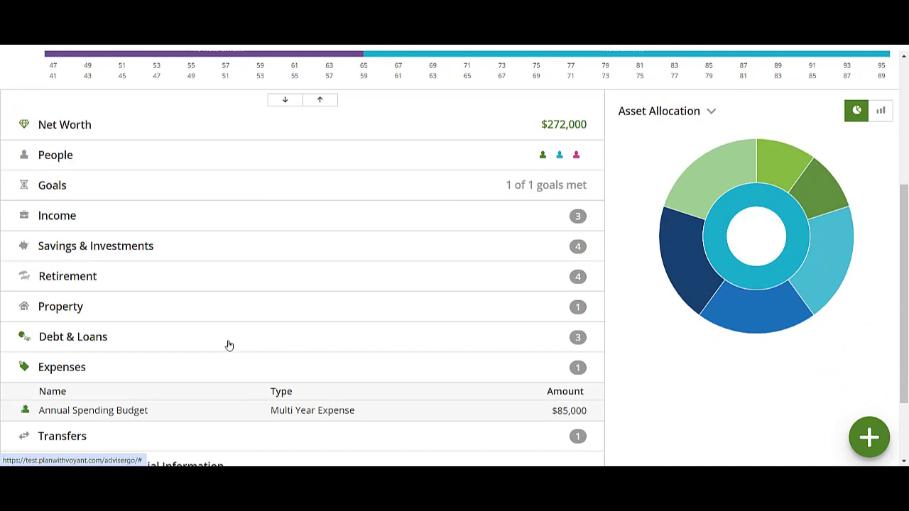
{"action": "left_click", "coordinate": [139, 344]}
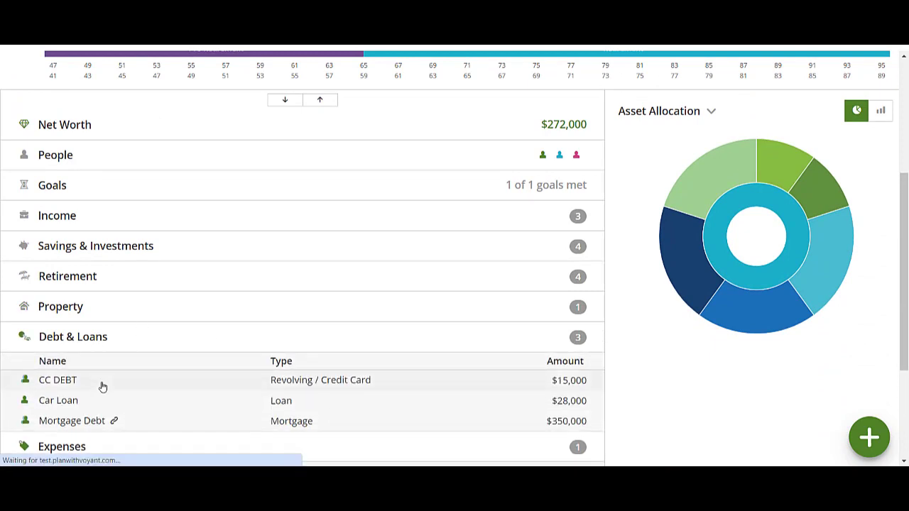
{"action": "left_click", "coordinate": [102, 387]}
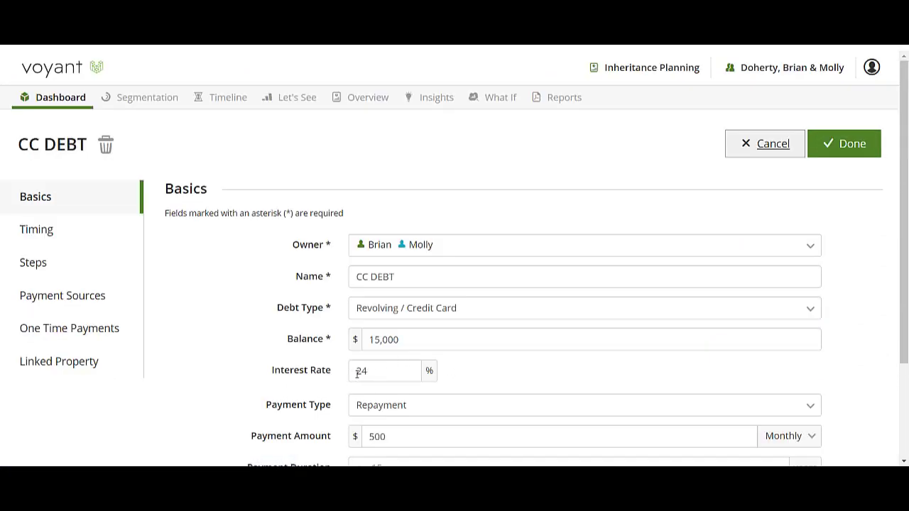
{"action": "left_click", "coordinate": [54, 332]}
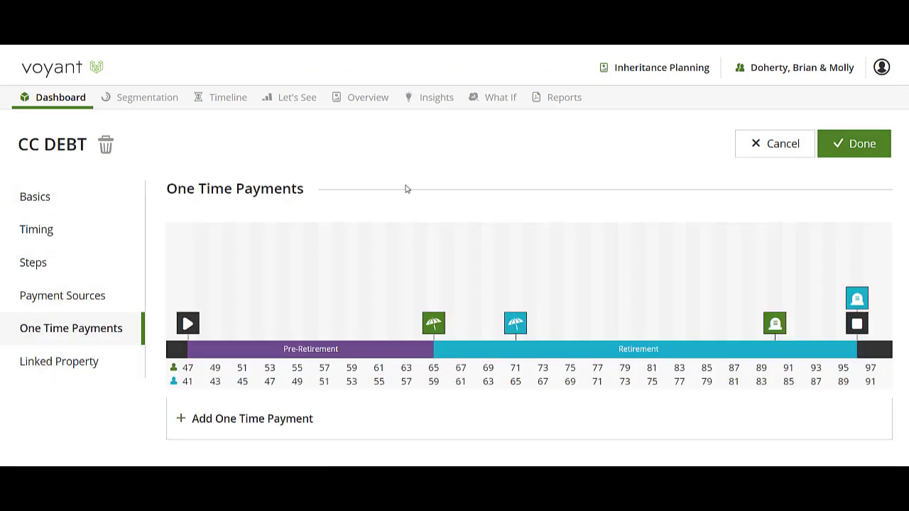
{"action": "left_click", "coordinate": [213, 420]}
{"action": "left_click", "coordinate": [359, 193]}
{"action": "left_click", "coordinate": [357, 171]}
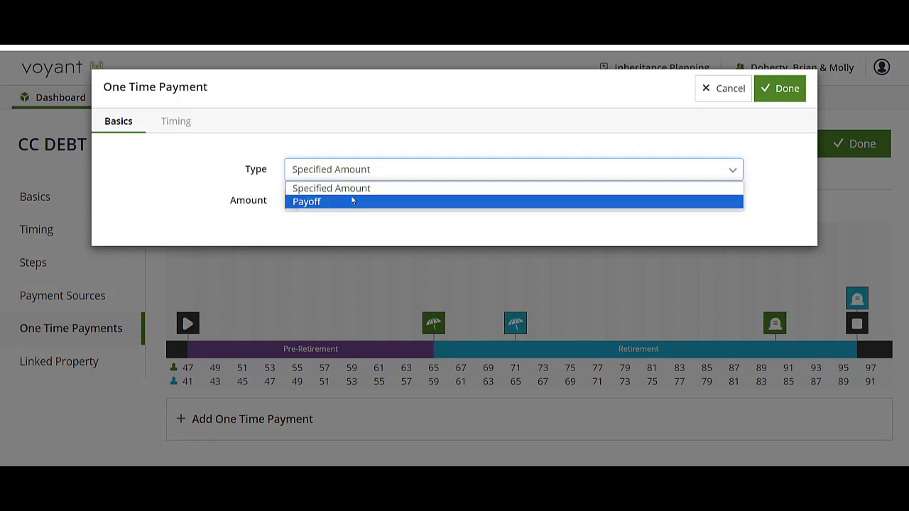
{"action": "left_click", "coordinate": [350, 202]}
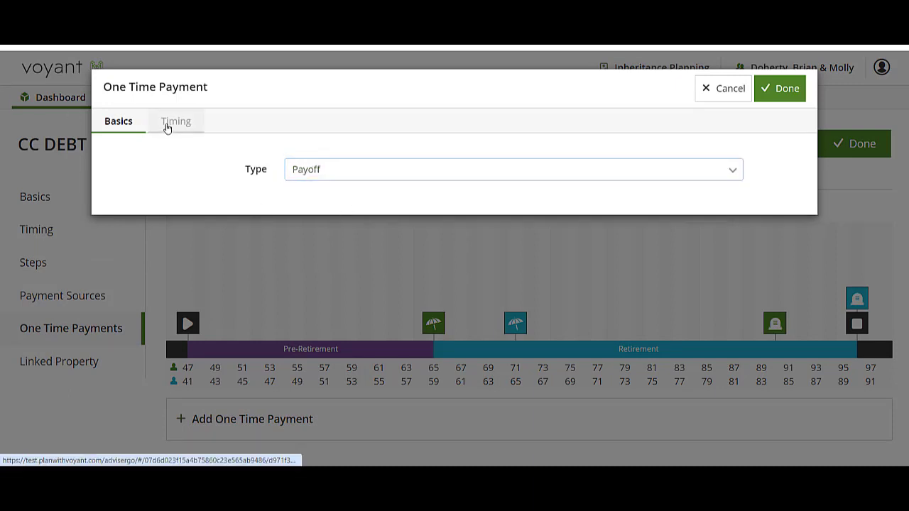
Time the payoff at Plan Start and save the credit card debt
{"action": "left_click", "coordinate": [169, 128]}
{"action": "left_click", "coordinate": [112, 414]}
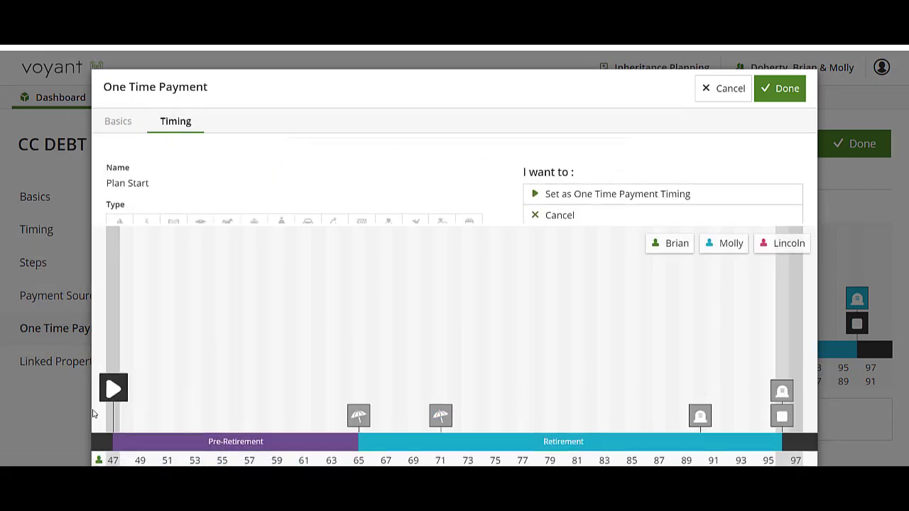
{"action": "left_click", "coordinate": [623, 176]}
{"action": "left_click", "coordinate": [847, 144]}
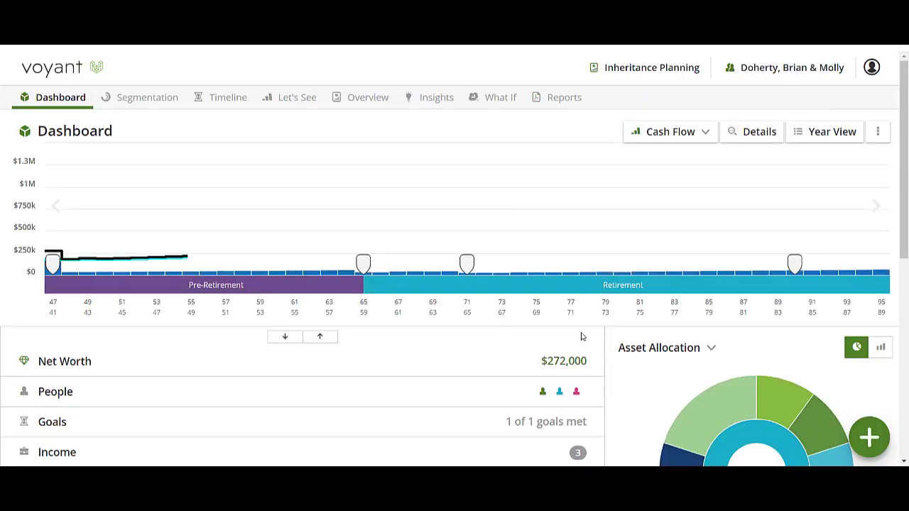
Start a new 529 college savings account with the couple's child as owner
{"action": "left_click", "coordinate": [368, 404]}
{"action": "scroll", "coordinate": [263, 419], "scroll_direction": "down", "scroll_amount": 3}
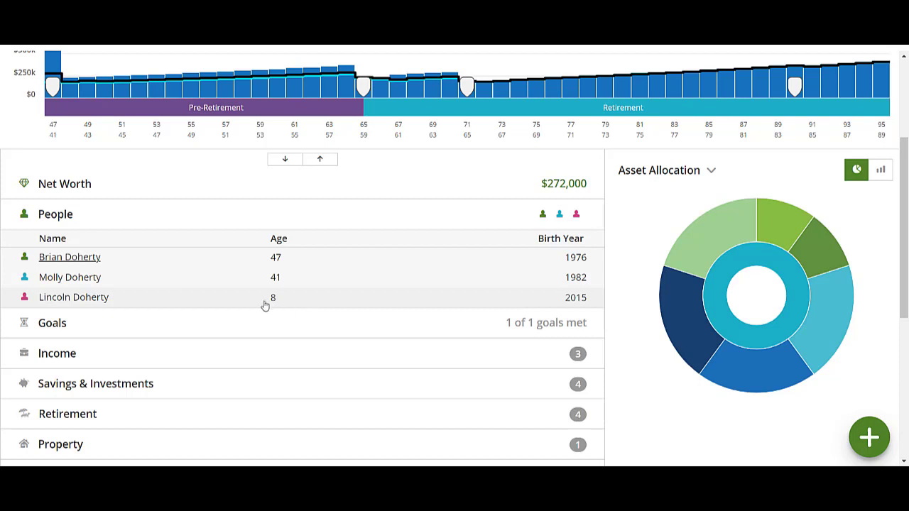
{"action": "left_click", "coordinate": [879, 440]}
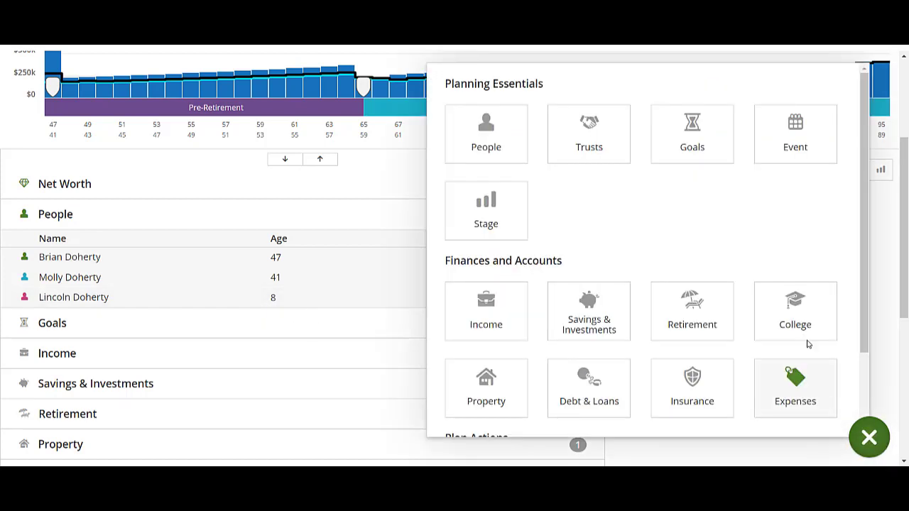
{"action": "left_click", "coordinate": [798, 320]}
{"action": "left_click", "coordinate": [400, 178]}
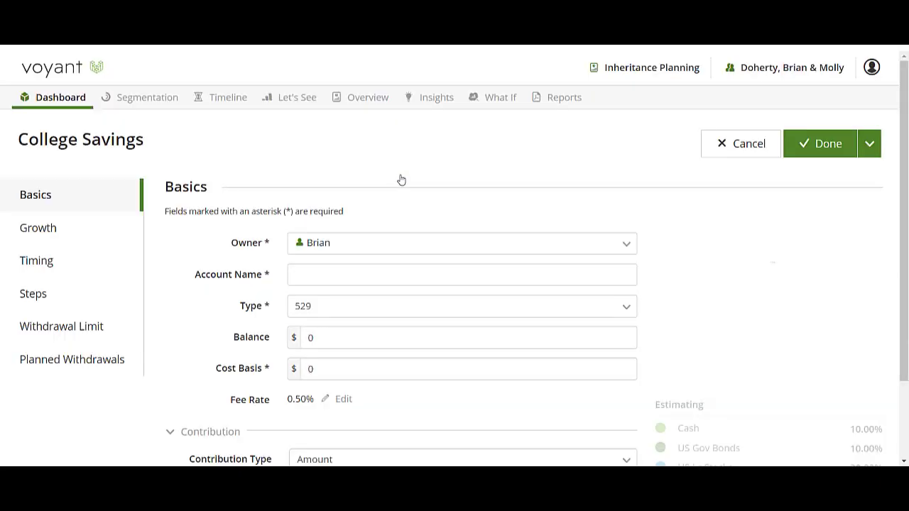
{"action": "left_click", "coordinate": [355, 243]}
{"action": "left_click", "coordinate": [338, 297]}
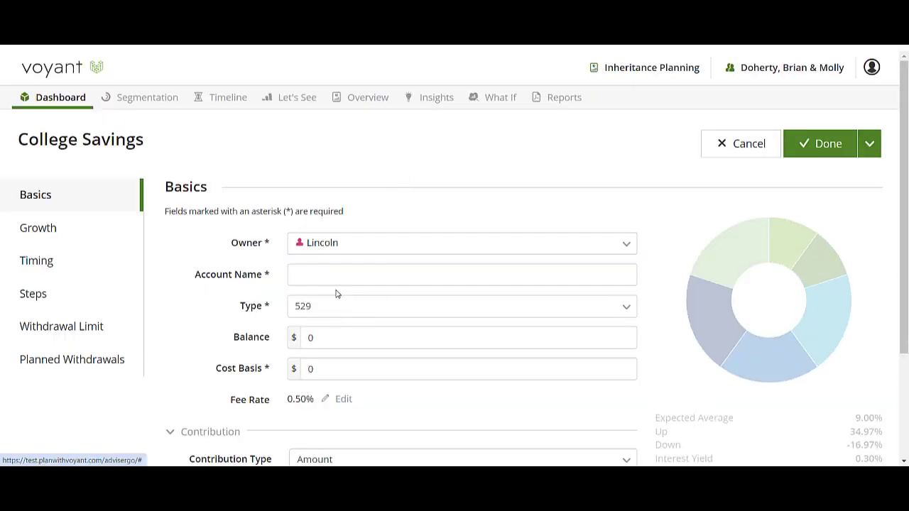
Name the college account with the child's first name in possessive form plus 529, and save it with its default values
{"action": "left_click", "coordinate": [367, 274]}
{"action": "type", "text": "Jlncoln's "}
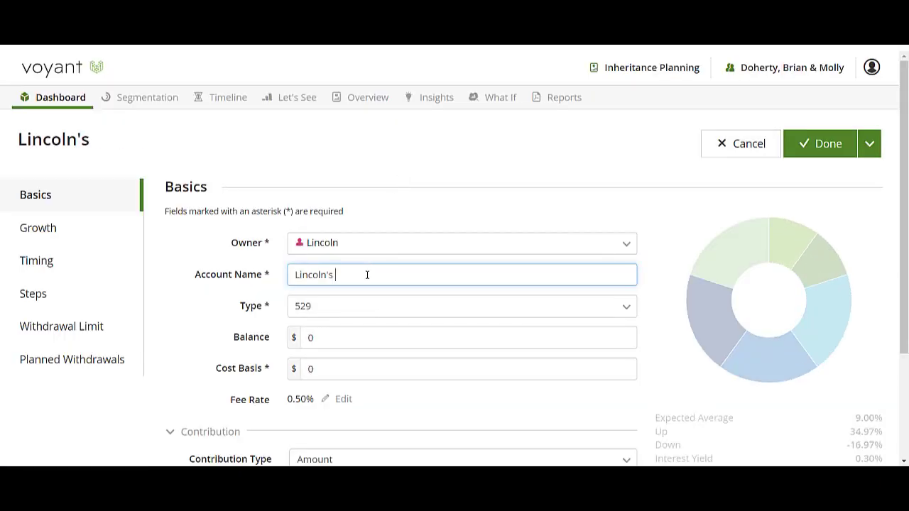
{"action": "type", "text": "529"}
{"action": "scroll", "coordinate": [331, 344], "scroll_direction": "down", "scroll_amount": 2}
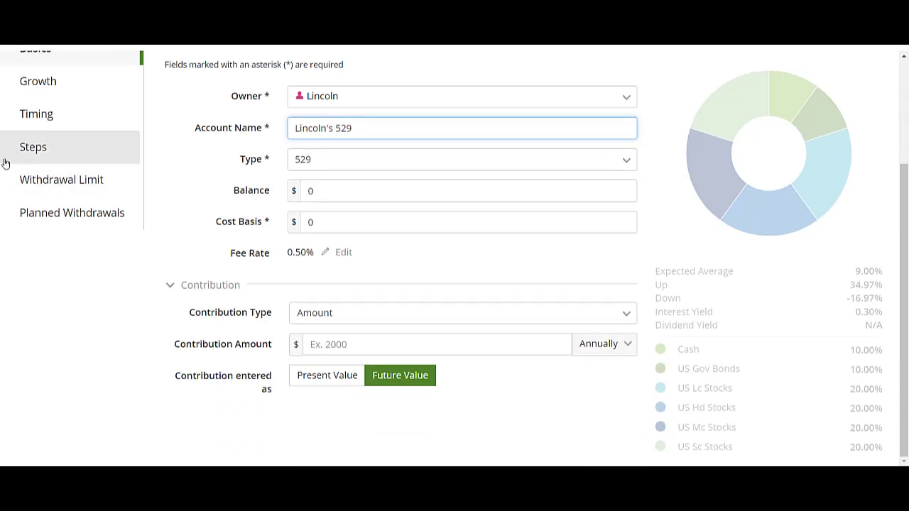
{"action": "scroll", "coordinate": [873, 305], "scroll_direction": "up", "scroll_amount": 2}
{"action": "left_click", "coordinate": [815, 148]}
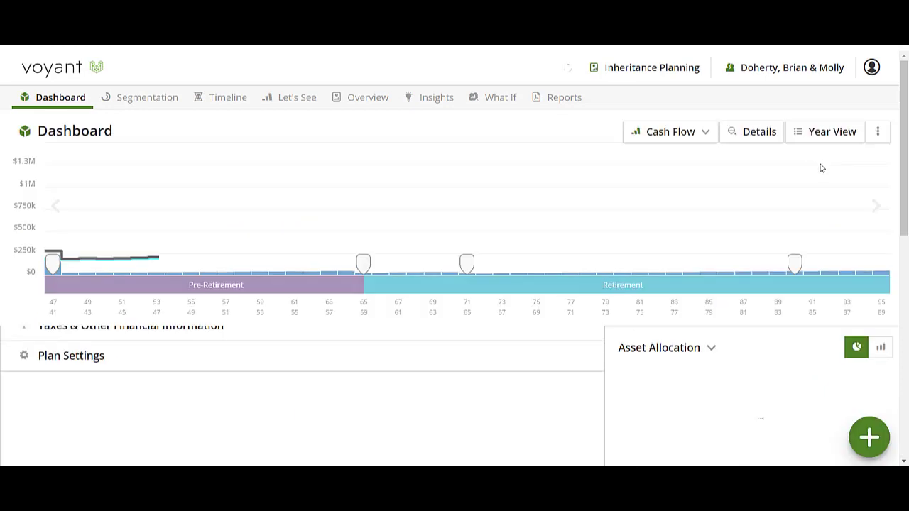
Start a new transfer with All Surplus as the source and the child's 529 as the destination
{"action": "left_click", "coordinate": [872, 440]}
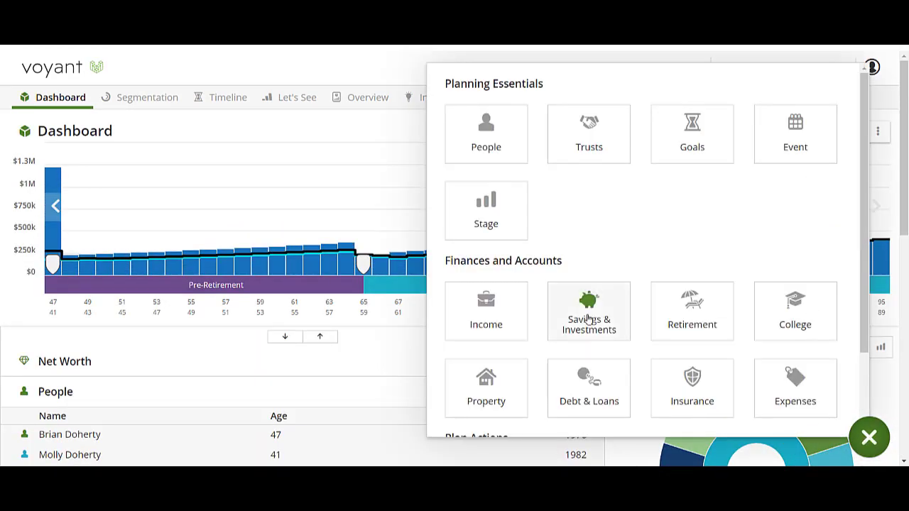
{"action": "scroll", "coordinate": [561, 333], "scroll_direction": "down", "scroll_amount": 2}
{"action": "left_click", "coordinate": [502, 396]}
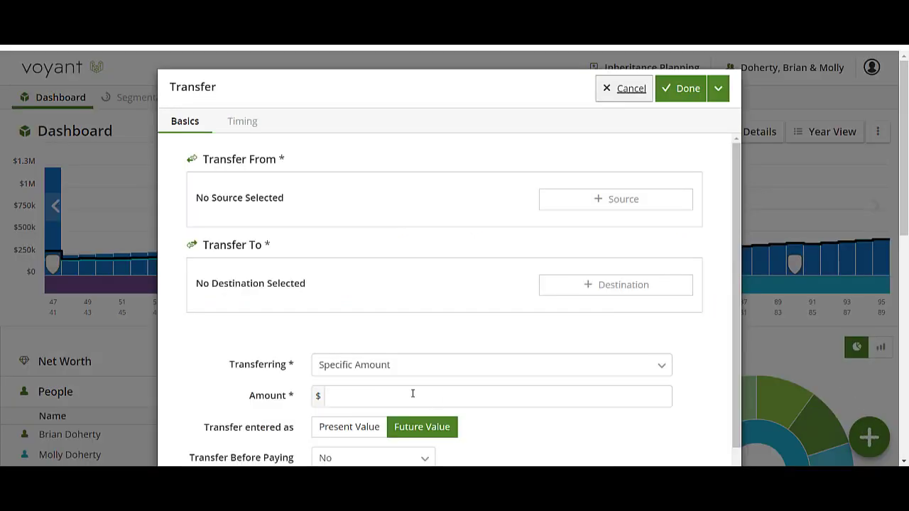
{"action": "left_click", "coordinate": [594, 202]}
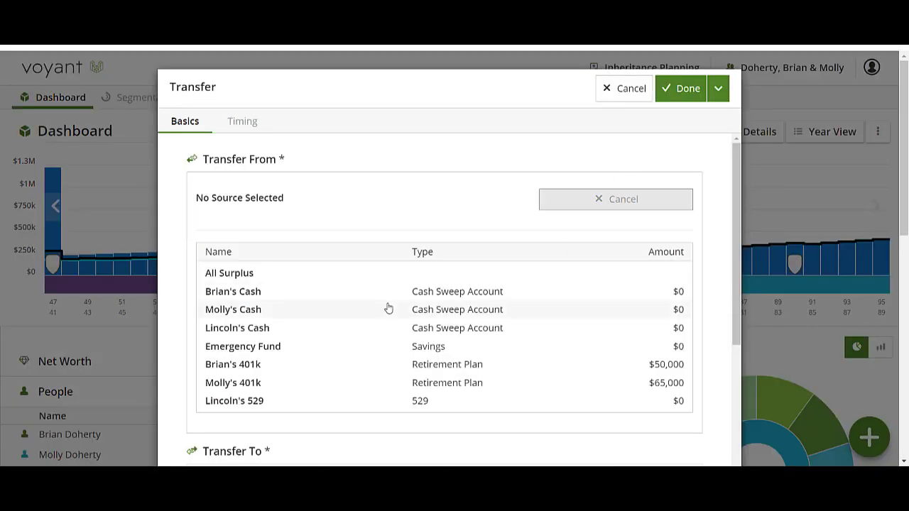
{"action": "left_click", "coordinate": [345, 275]}
{"action": "left_click", "coordinate": [681, 288]}
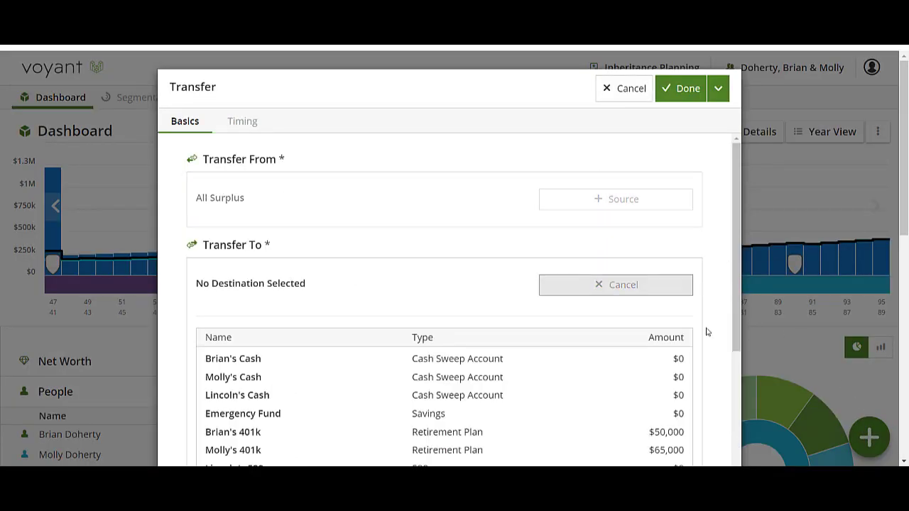
{"action": "scroll", "coordinate": [263, 385], "scroll_direction": "down", "scroll_amount": 2}
{"action": "left_click", "coordinate": [245, 408]}
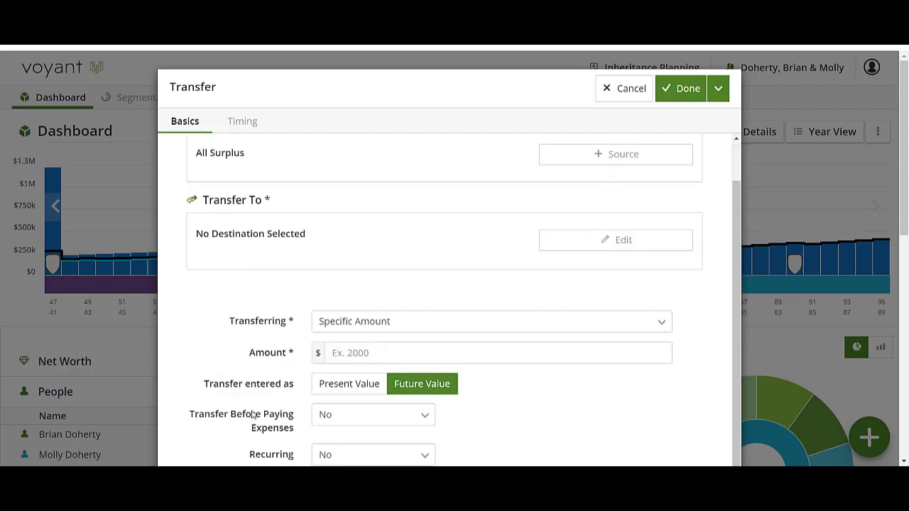
Enter the specific amount for the 529 transfer, time it at Plan Start and save it
{"action": "left_click", "coordinate": [344, 353]}
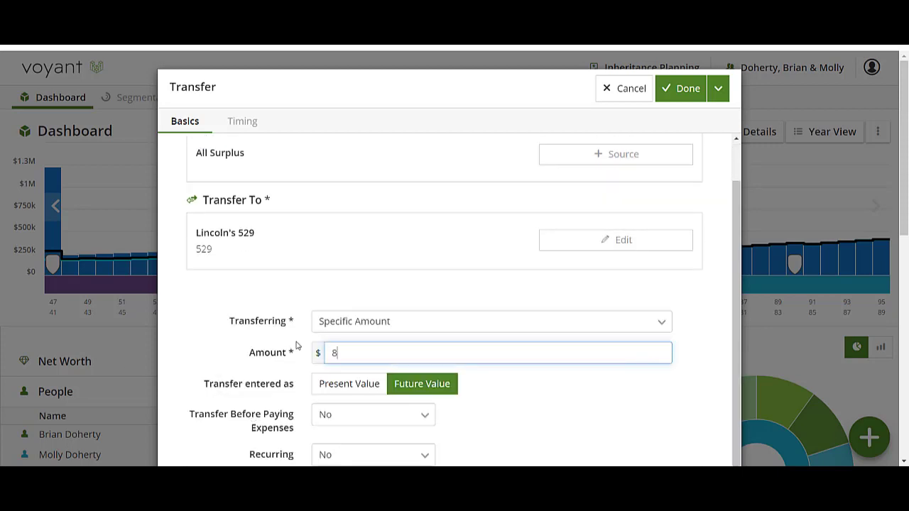
{"action": "left_click", "coordinate": [255, 128]}
{"action": "left_click", "coordinate": [174, 418]}
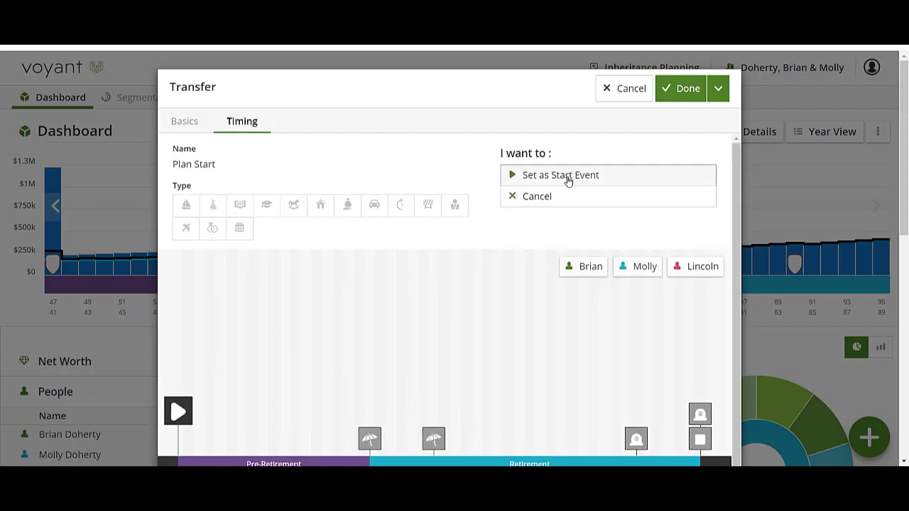
{"action": "left_click", "coordinate": [573, 175]}
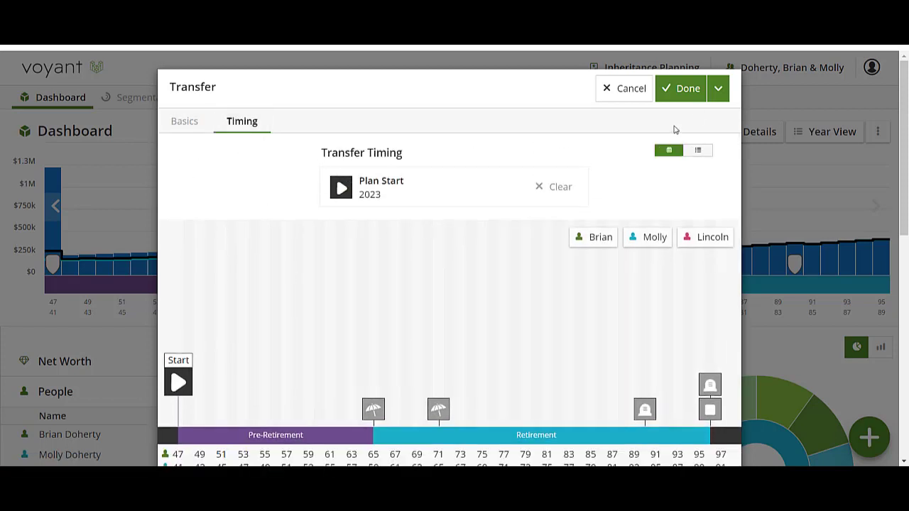
{"action": "left_click", "coordinate": [669, 98]}
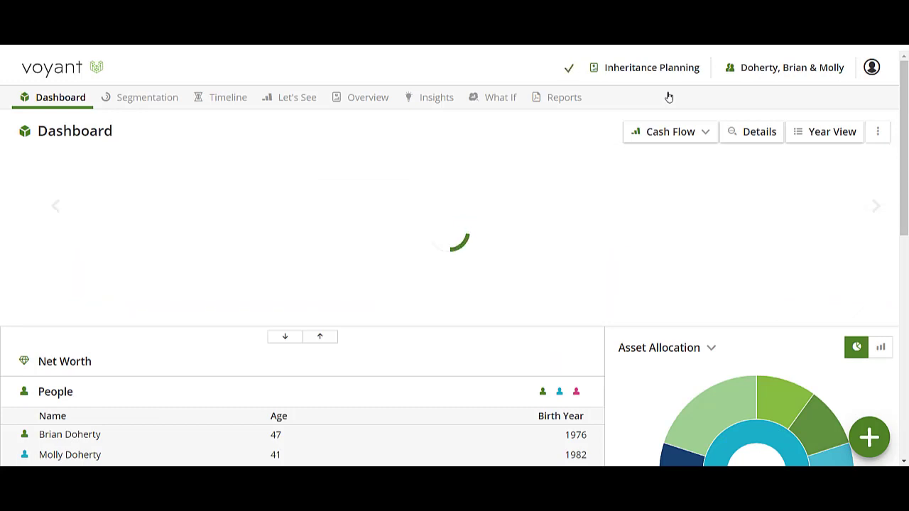
Change the percentage of salary contributed to the husband's 401k and save the account
{"action": "scroll", "coordinate": [355, 383], "scroll_direction": "down", "scroll_amount": 4}
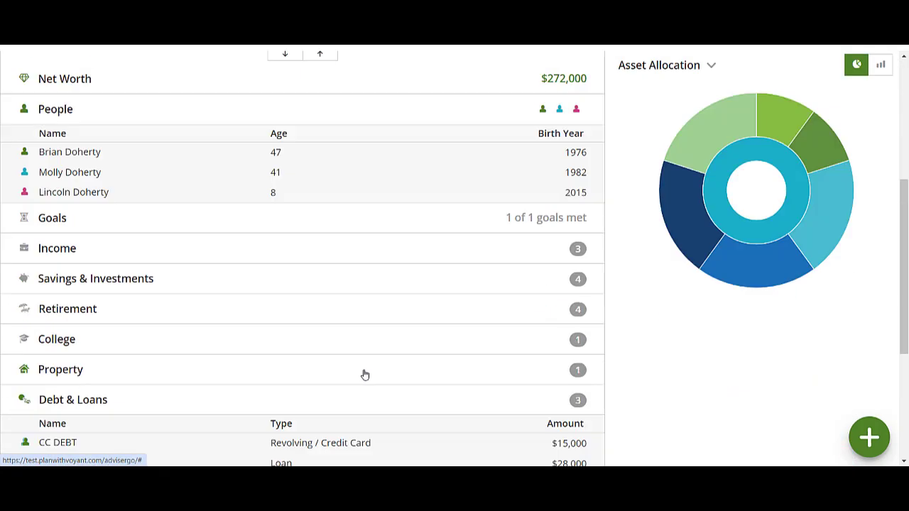
{"action": "scroll", "coordinate": [364, 375], "scroll_direction": "down", "scroll_amount": 3}
{"action": "left_click", "coordinate": [197, 128]}
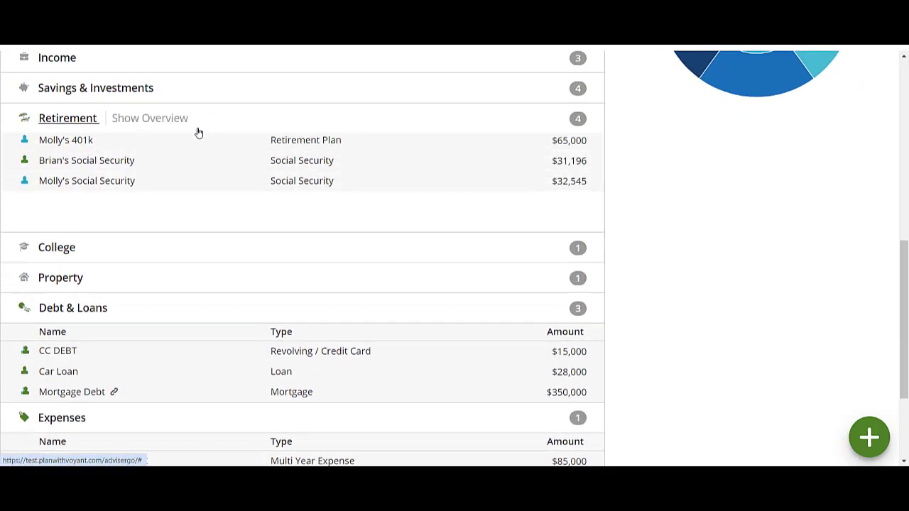
{"action": "left_click", "coordinate": [233, 166]}
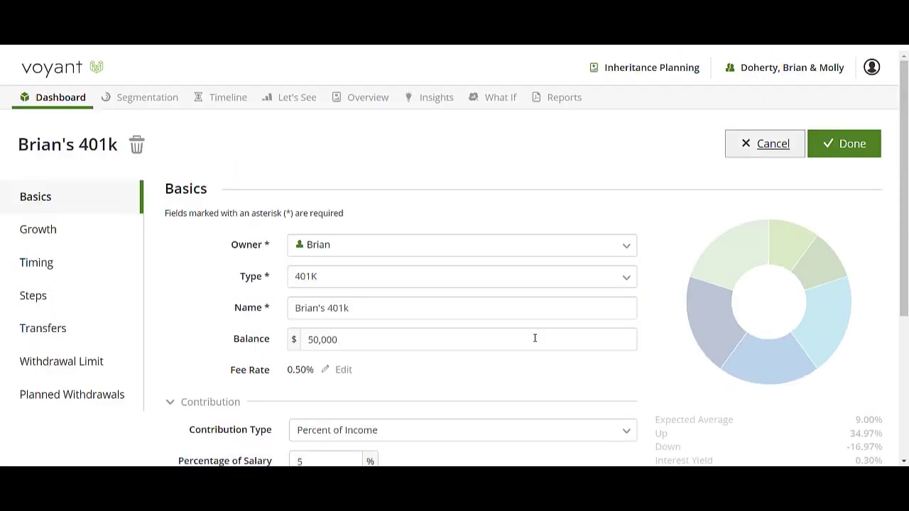
{"action": "scroll", "coordinate": [502, 339], "scroll_direction": "down", "scroll_amount": 3}
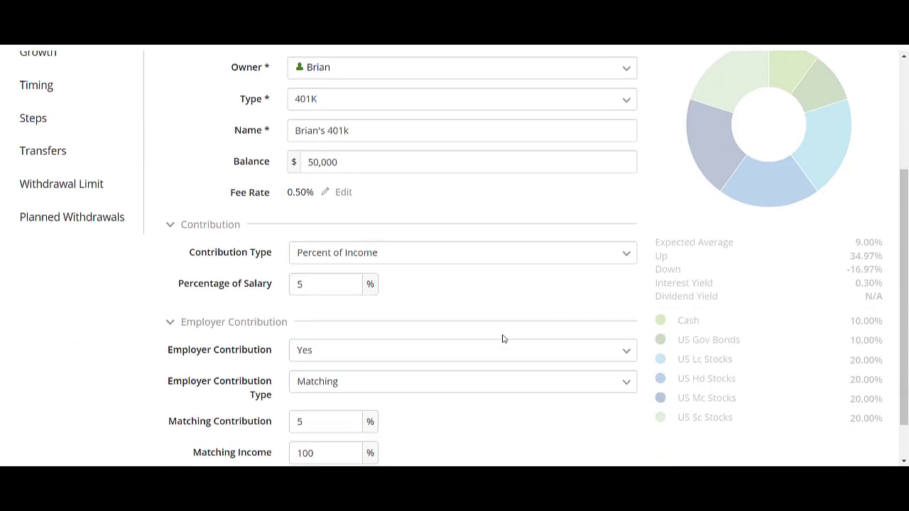
{"action": "double_click", "coordinate": [321, 287]}
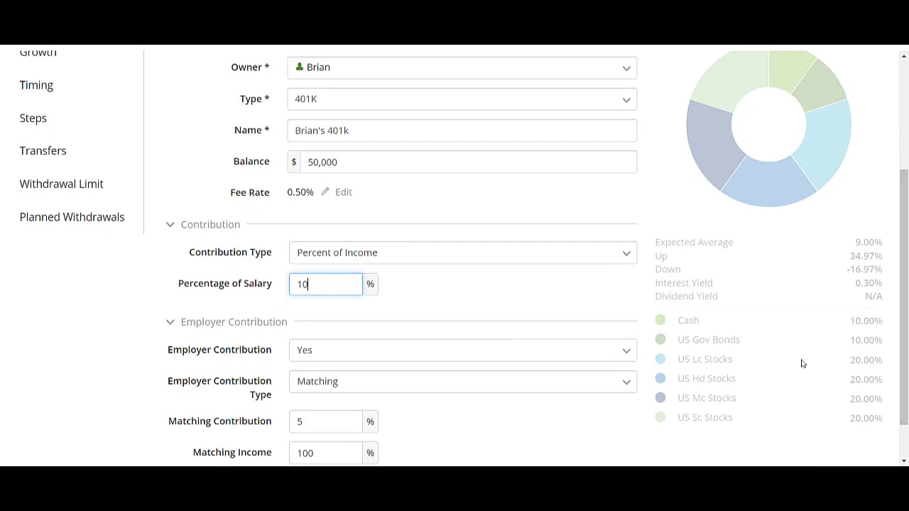
{"action": "scroll", "coordinate": [801, 363], "scroll_direction": "up", "scroll_amount": 3}
{"action": "left_click", "coordinate": [846, 146]}
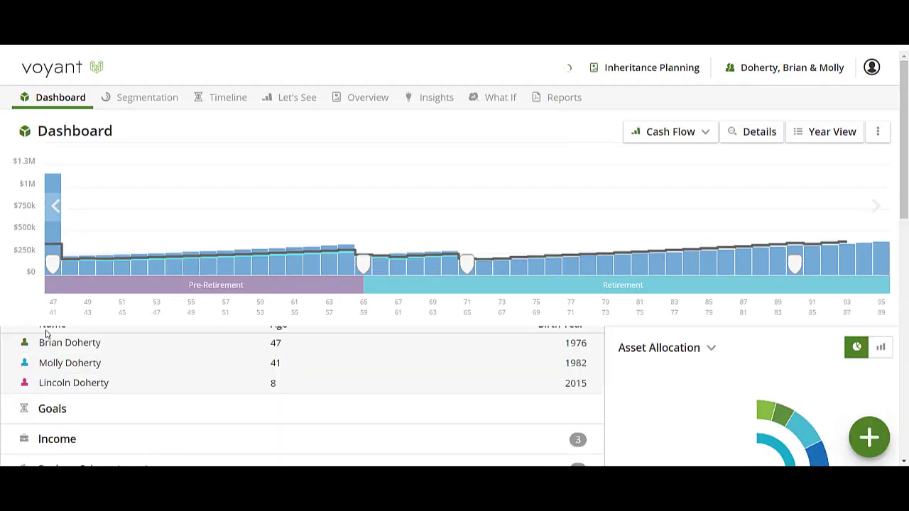
Change the percentage of salary contributed to the wife's Roth 401k and save the account
{"action": "scroll", "coordinate": [45, 334], "scroll_direction": "down", "scroll_amount": 3}
{"action": "left_click", "coordinate": [248, 365]}
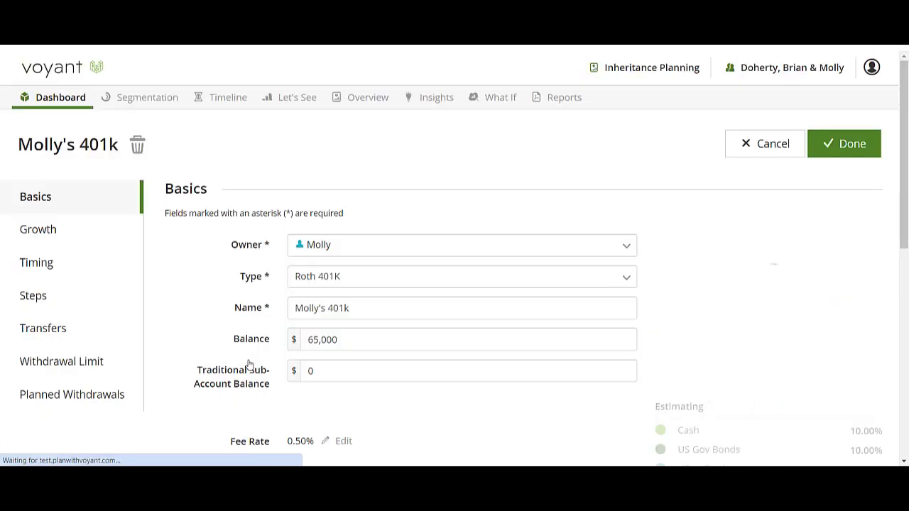
{"action": "scroll", "coordinate": [361, 305], "scroll_direction": "down", "scroll_amount": 4}
{"action": "double_click", "coordinate": [297, 237]}
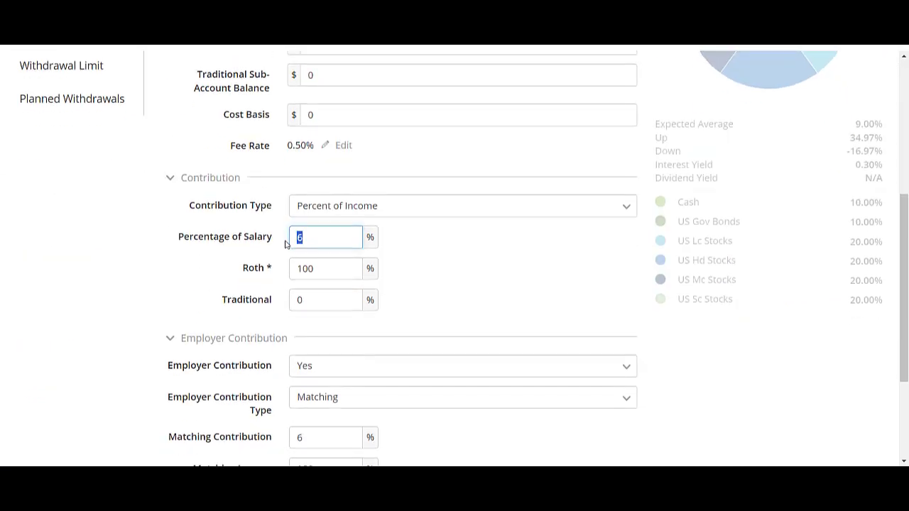
{"action": "scroll", "coordinate": [497, 284], "scroll_direction": "up", "scroll_amount": 4}
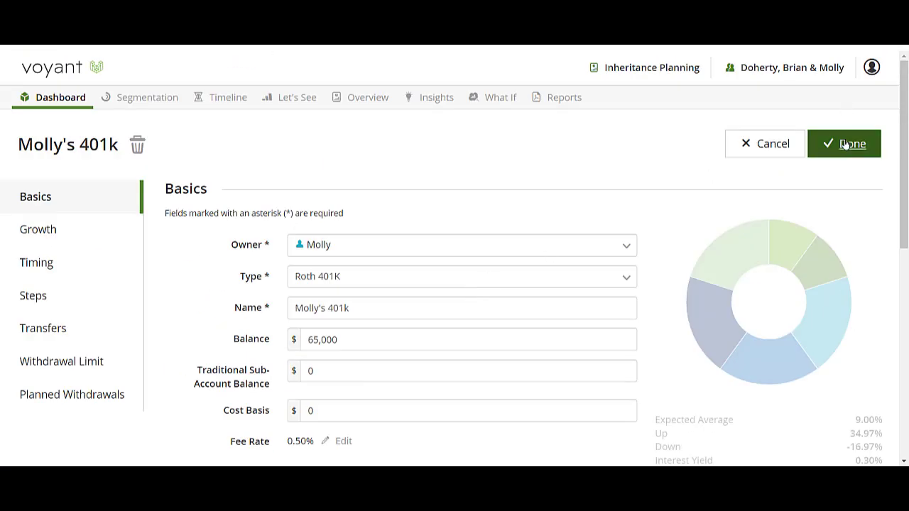
{"action": "left_click", "coordinate": [848, 142]}
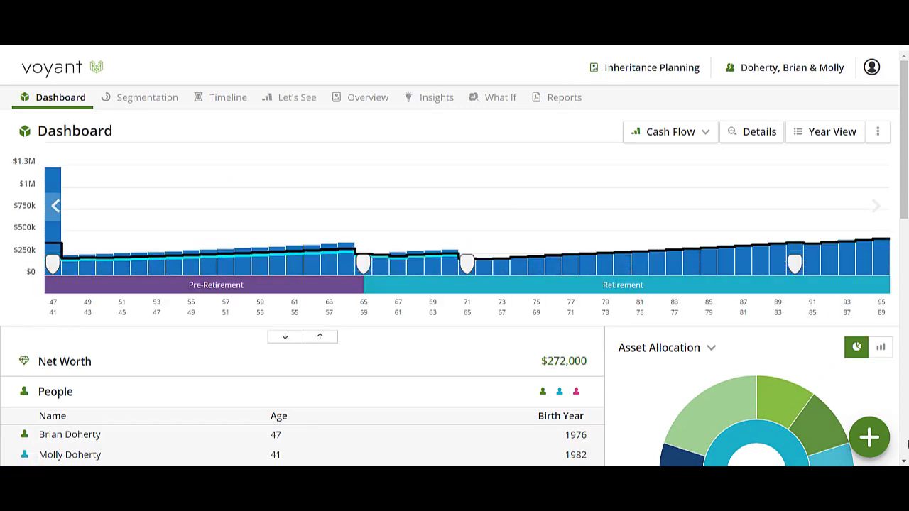
Add a savings and investments account of type Investment, owned by both spouses and named Investment
{"action": "left_click", "coordinate": [868, 440]}
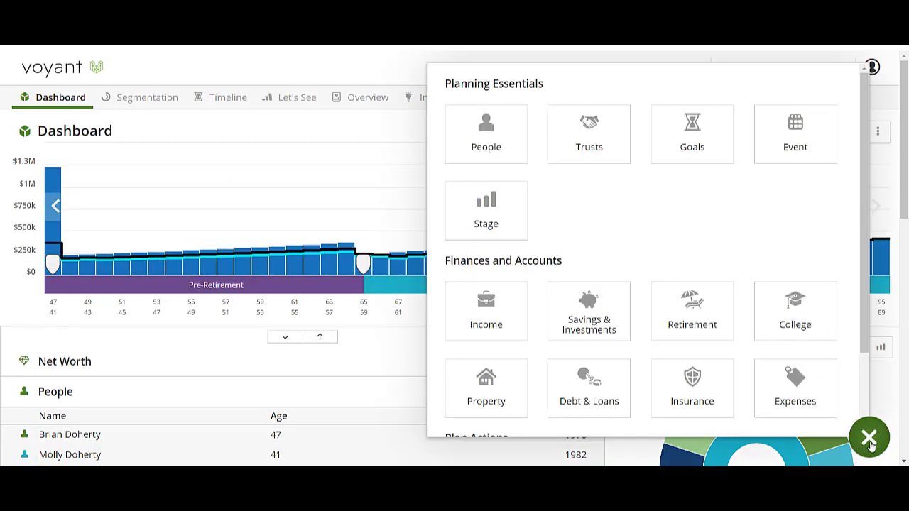
{"action": "left_click", "coordinate": [590, 321]}
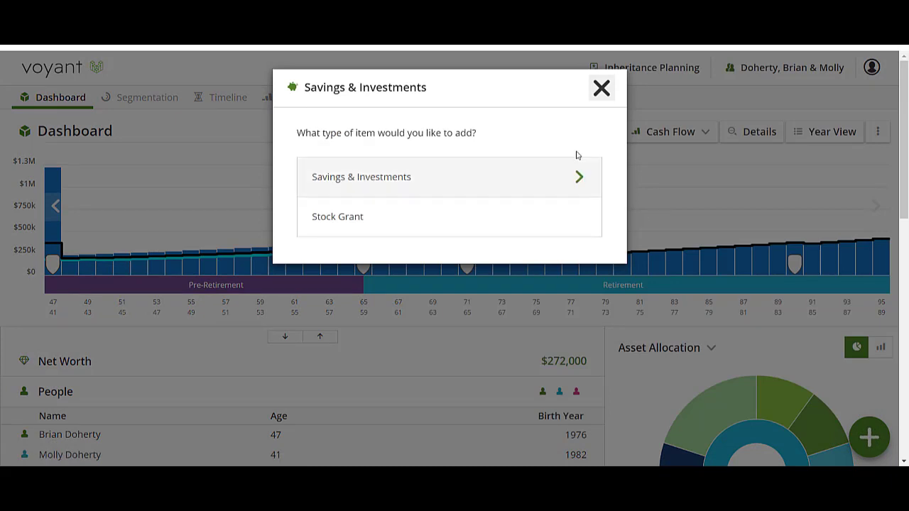
{"action": "left_click", "coordinate": [508, 180]}
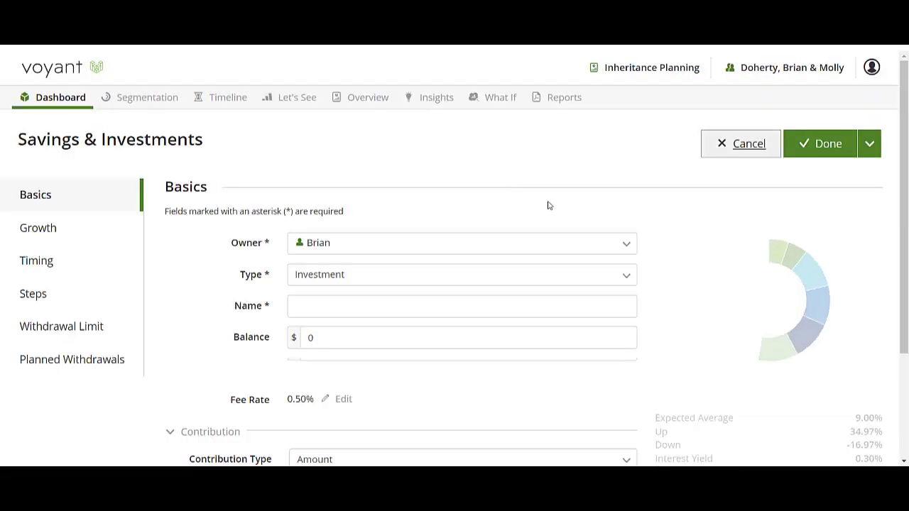
{"action": "left_click", "coordinate": [375, 250]}
{"action": "left_click", "coordinate": [323, 279]}
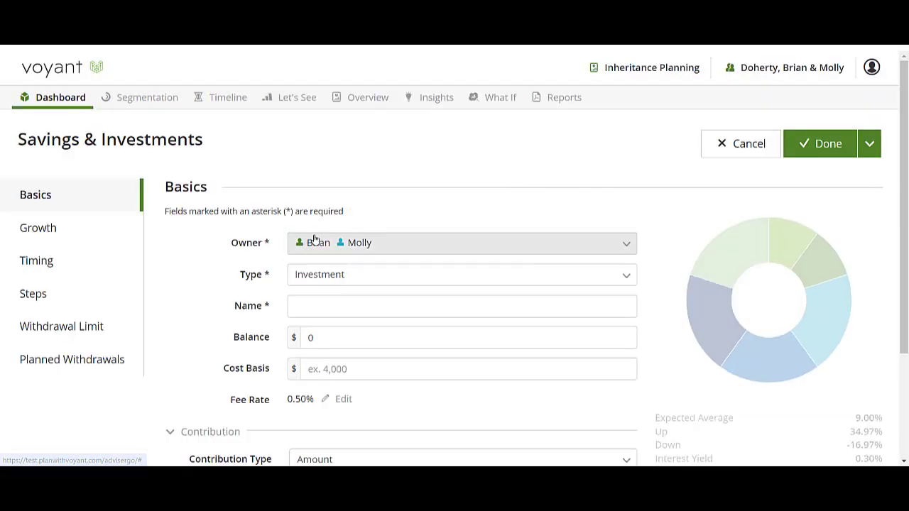
{"action": "left_click", "coordinate": [342, 307]}
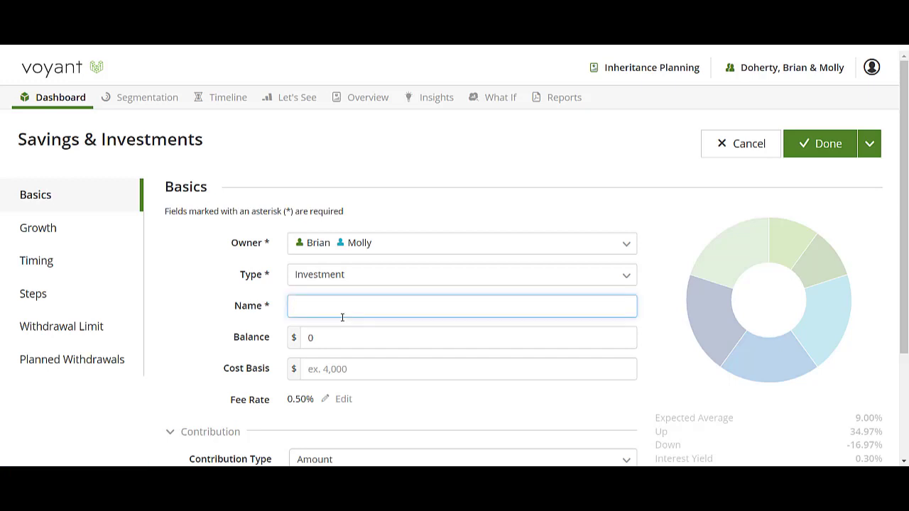
{"action": "type", "text": "Investment"}
{"action": "key", "text": "Tab"}
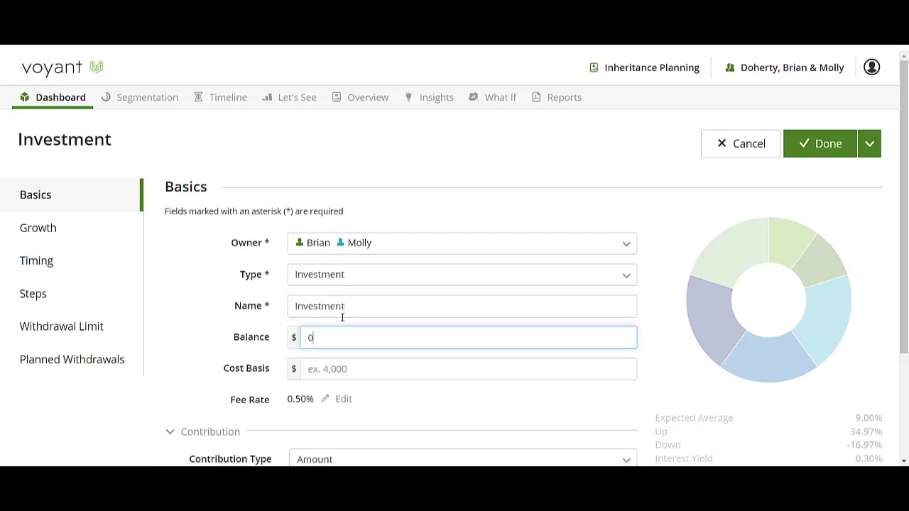
Check the new investment's contribution and portfolio options, keep its growth based on Rate and save the account
{"action": "scroll", "coordinate": [426, 326], "scroll_direction": "down", "scroll_amount": 2}
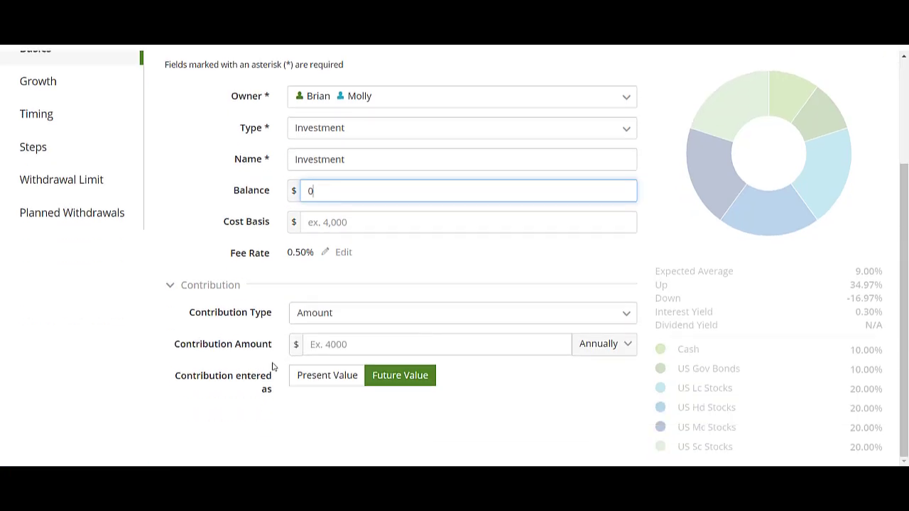
{"action": "scroll", "coordinate": [319, 361], "scroll_direction": "up", "scroll_amount": 2}
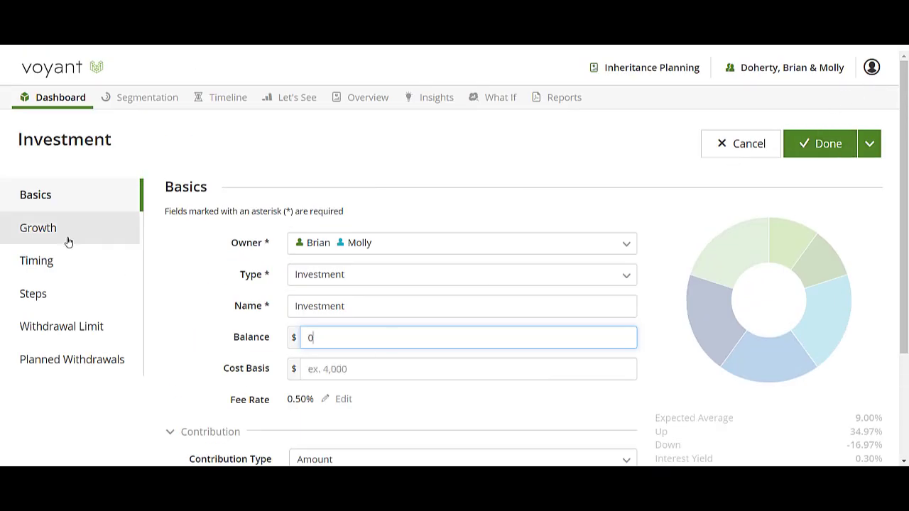
{"action": "left_click", "coordinate": [68, 242]}
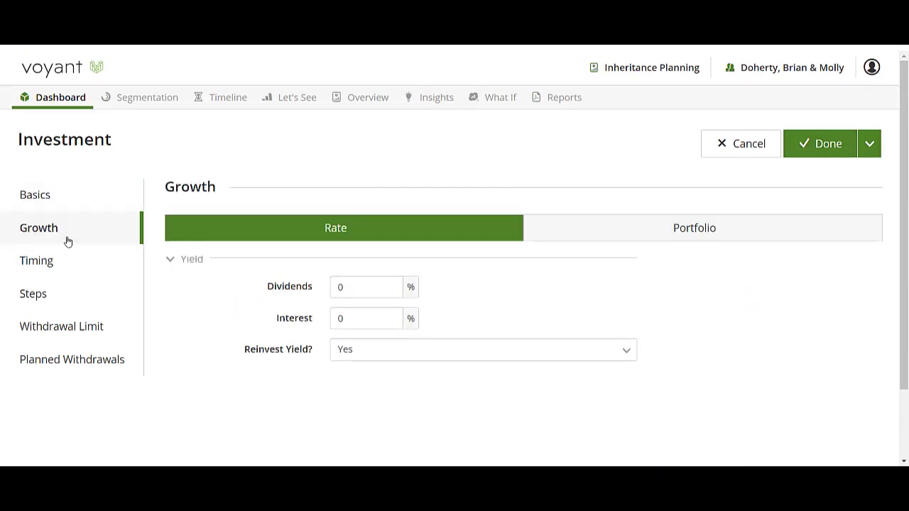
{"action": "left_click", "coordinate": [574, 238]}
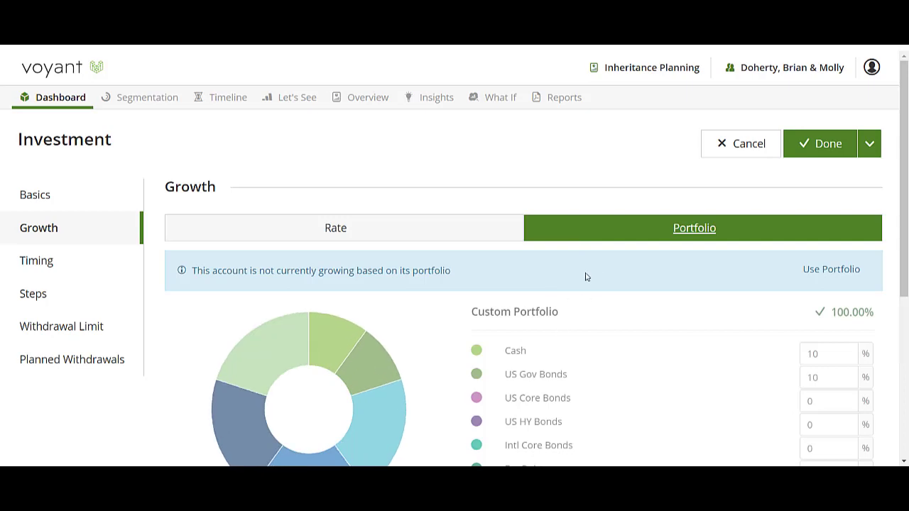
{"action": "left_click", "coordinate": [227, 228]}
{"action": "left_click", "coordinate": [825, 143]}
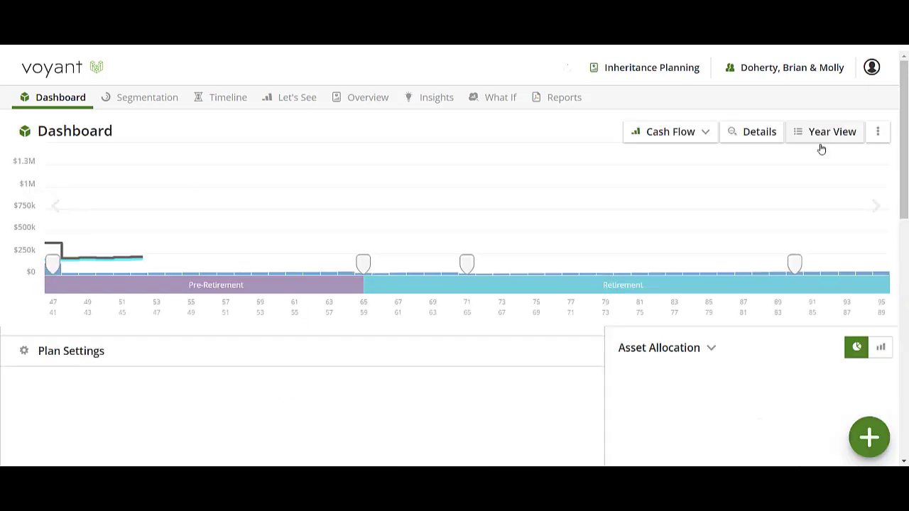
Start a new transfer with All Surplus as the source and the Investment account as the destination
{"action": "scroll", "coordinate": [779, 266], "scroll_direction": "down", "scroll_amount": 3}
{"action": "left_click", "coordinate": [852, 439]}
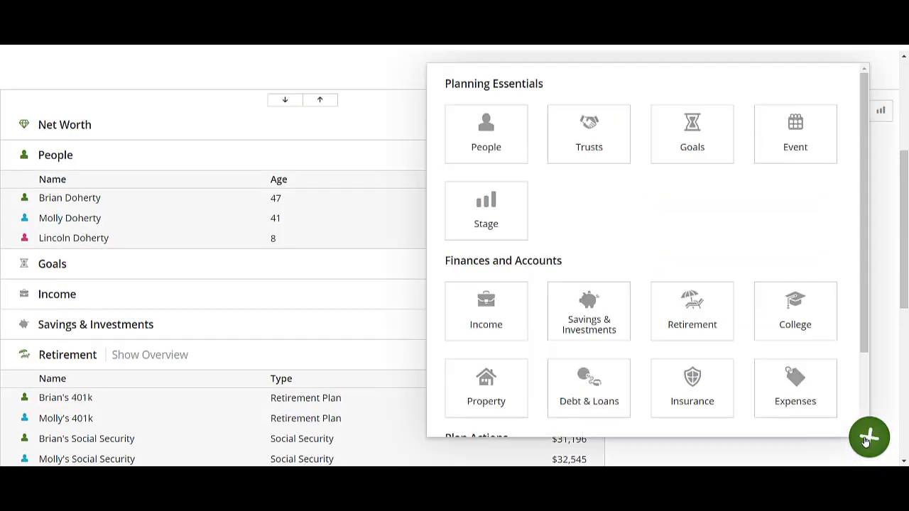
{"action": "scroll", "coordinate": [734, 395], "scroll_direction": "down", "scroll_amount": 3}
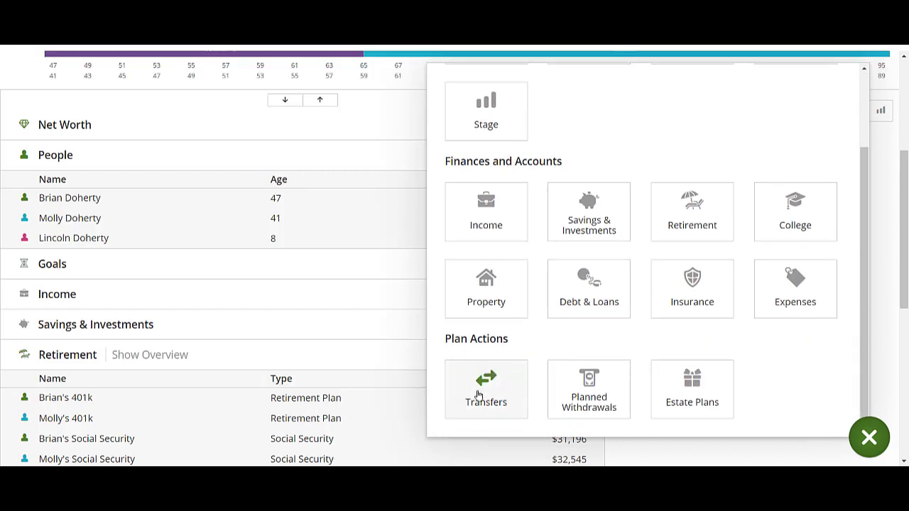
{"action": "left_click", "coordinate": [480, 395]}
{"action": "left_click", "coordinate": [587, 199]}
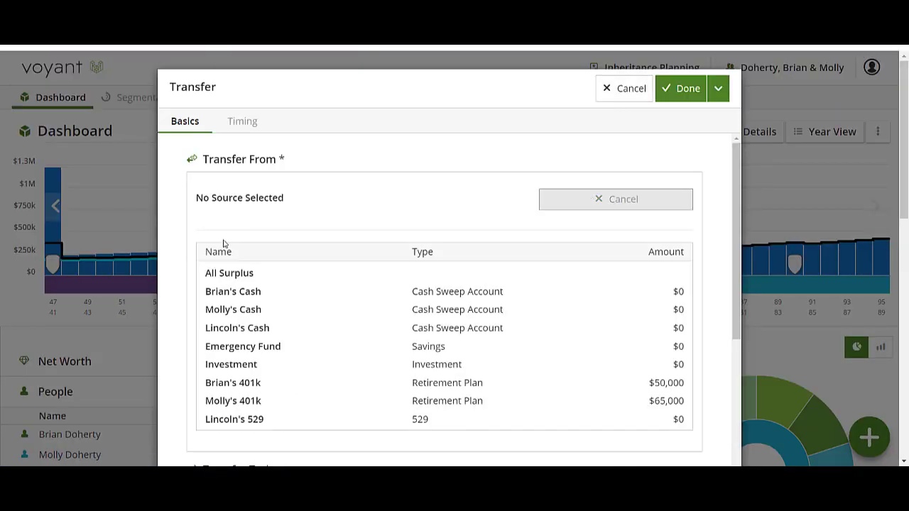
{"action": "left_click", "coordinate": [233, 277]}
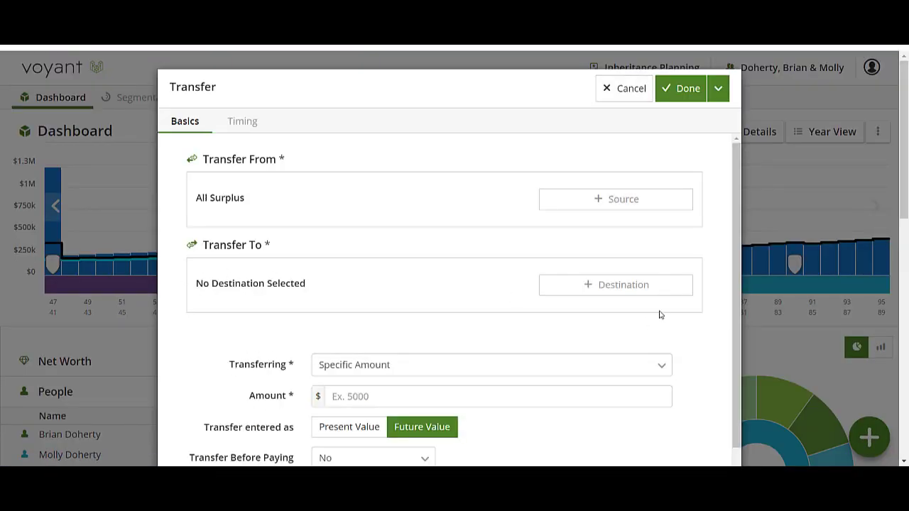
{"action": "left_click", "coordinate": [629, 294]}
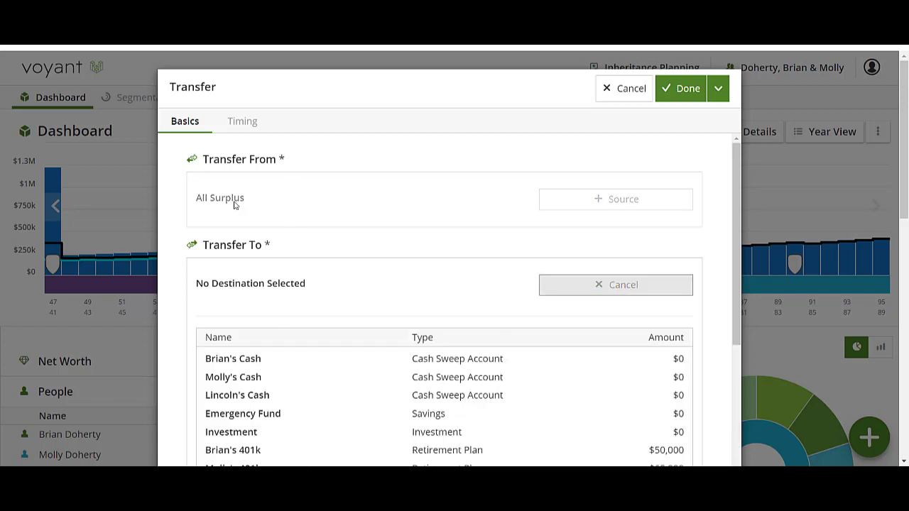
{"action": "scroll", "coordinate": [234, 204], "scroll_direction": "down", "scroll_amount": 3}
{"action": "left_click", "coordinate": [311, 255]}
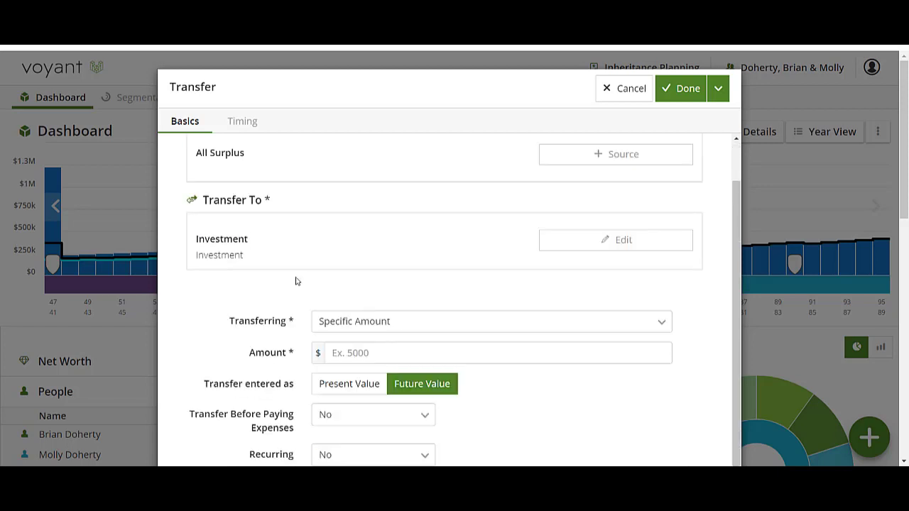
Set the investment transfer to All Available, time it at Plan Start and save it
{"action": "left_click", "coordinate": [418, 327]}
{"action": "left_click", "coordinate": [391, 338]}
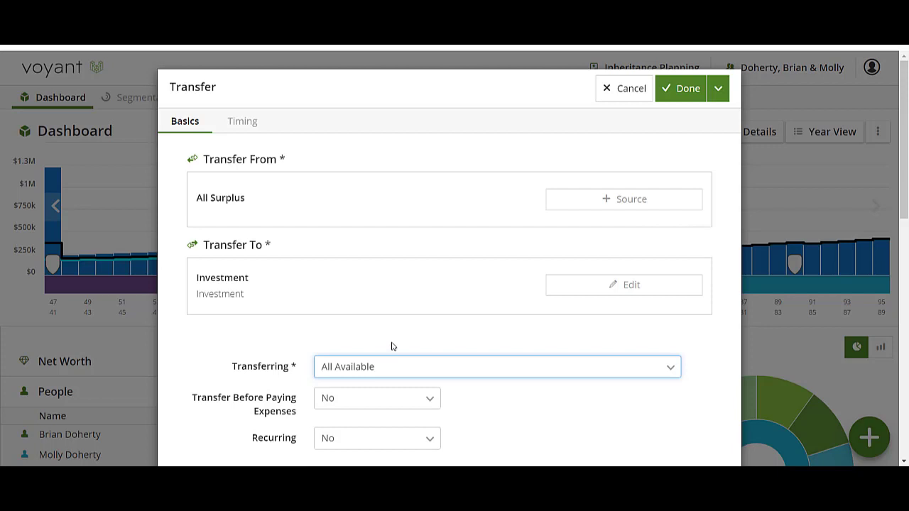
{"action": "left_click", "coordinate": [231, 120]}
{"action": "left_click", "coordinate": [177, 411]}
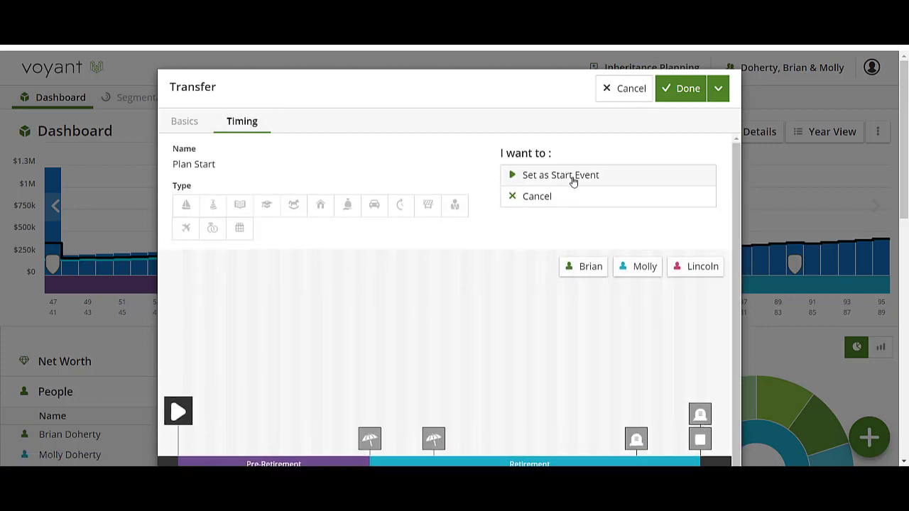
{"action": "left_click", "coordinate": [572, 182]}
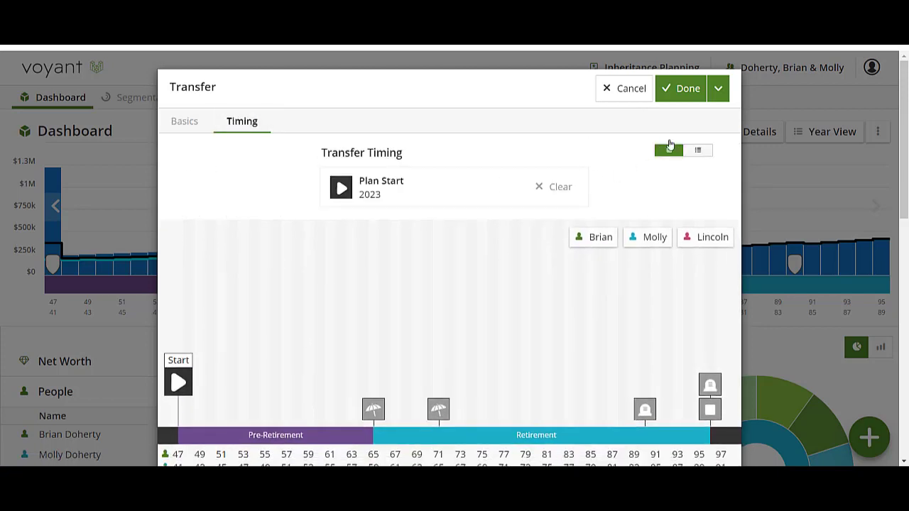
{"action": "left_click", "coordinate": [680, 89]}
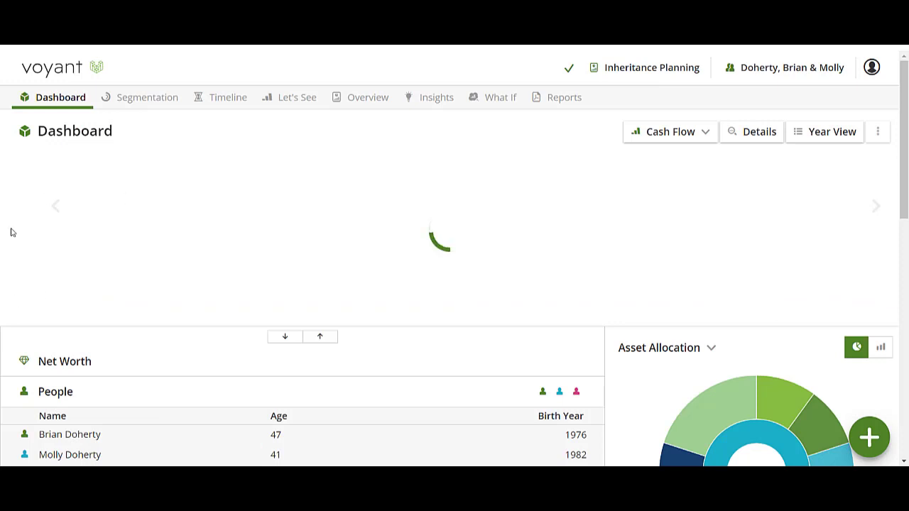
Examine the 2023 year view for the balances and contributions of the investment and retirement accounts
{"action": "mouse_move", "coordinate": [51, 169]}
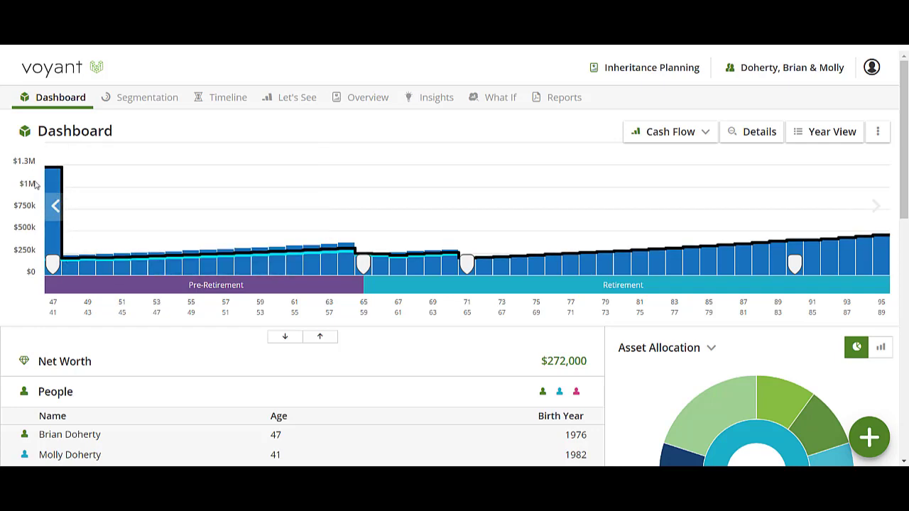
{"action": "left_click", "coordinate": [821, 134]}
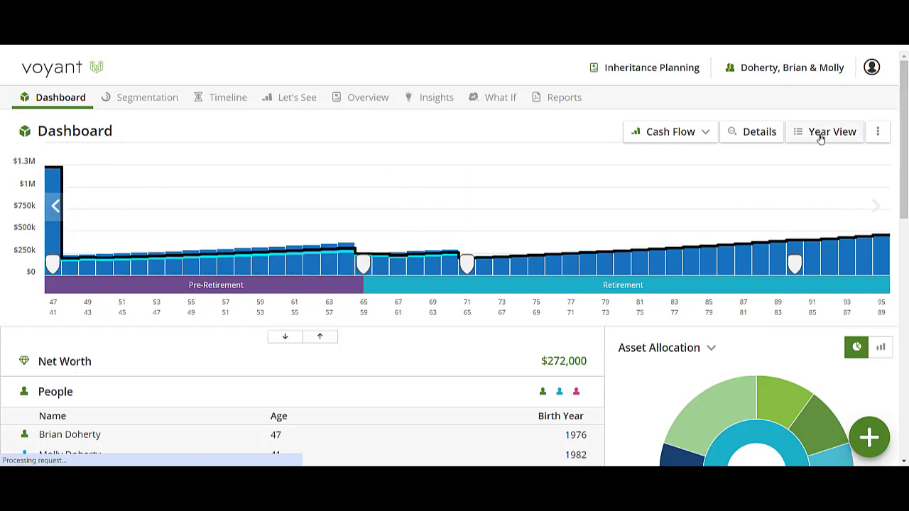
{"action": "left_click", "coordinate": [300, 369]}
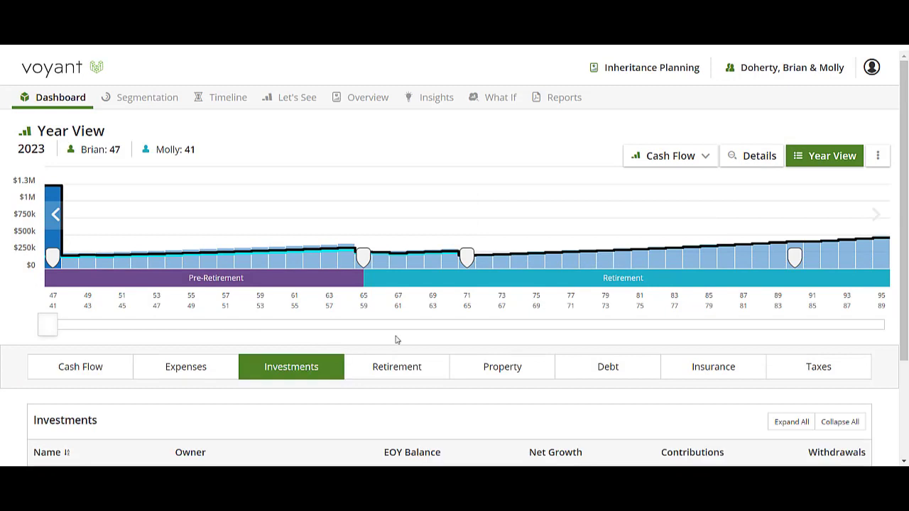
{"action": "scroll", "coordinate": [736, 336], "scroll_direction": "down", "scroll_amount": 2}
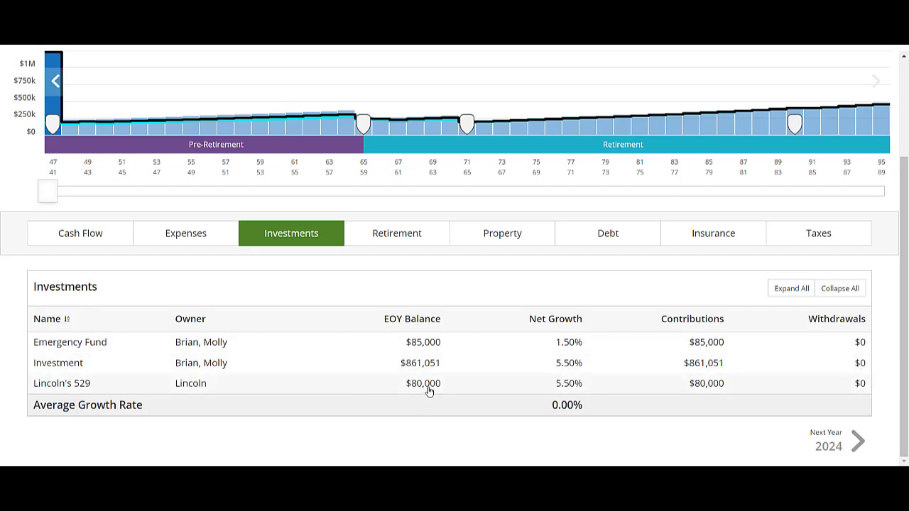
{"action": "left_click", "coordinate": [413, 245]}
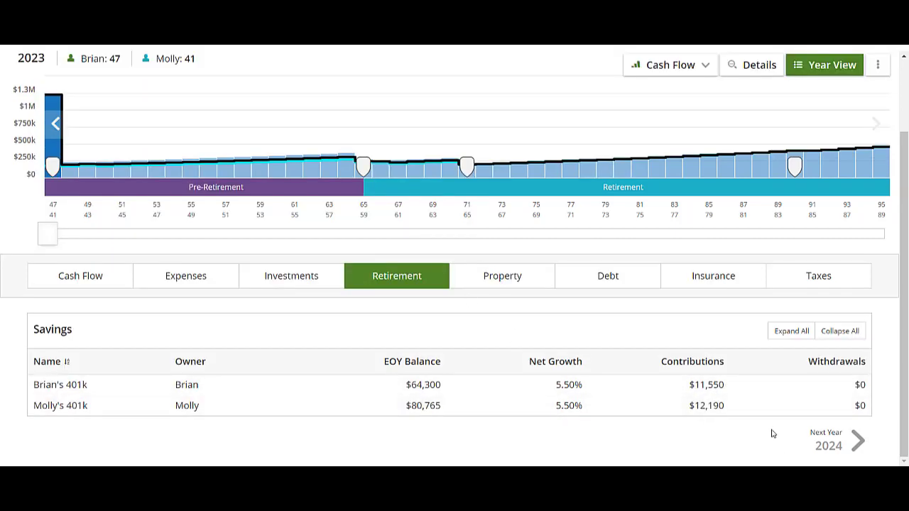
Set the existing Retirement Goal on the timeline to $110,000 annually and save it
{"action": "scroll", "coordinate": [772, 433], "scroll_direction": "up", "scroll_amount": 3}
{"action": "left_click", "coordinate": [220, 103]}
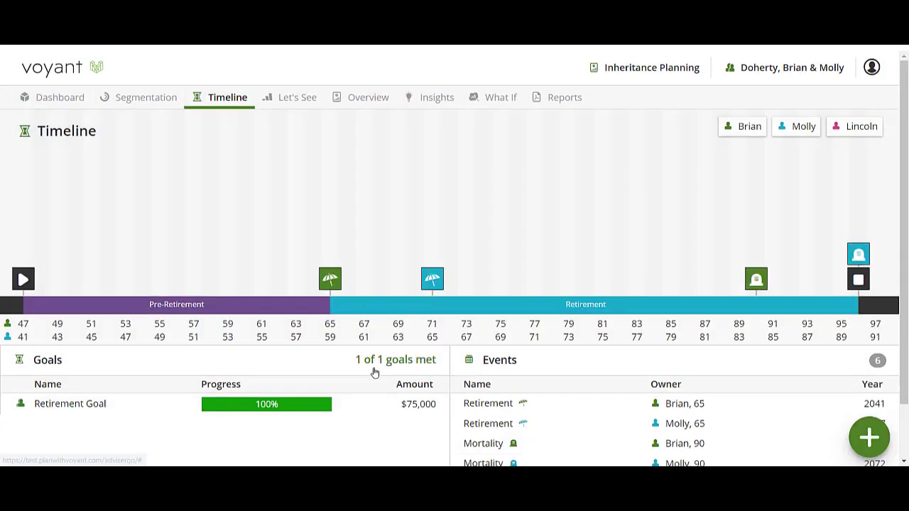
{"action": "mouse_move", "coordinate": [399, 406]}
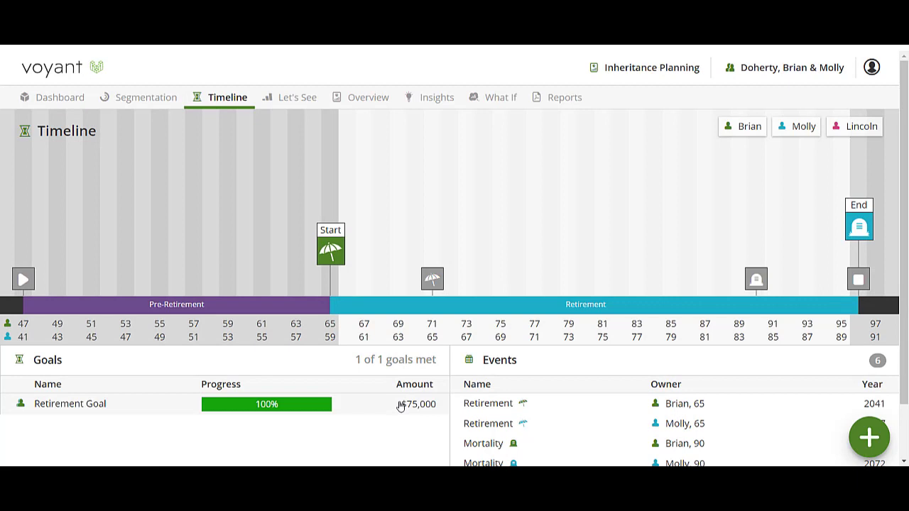
{"action": "left_click", "coordinate": [216, 411]}
{"action": "left_click", "coordinate": [481, 299]}
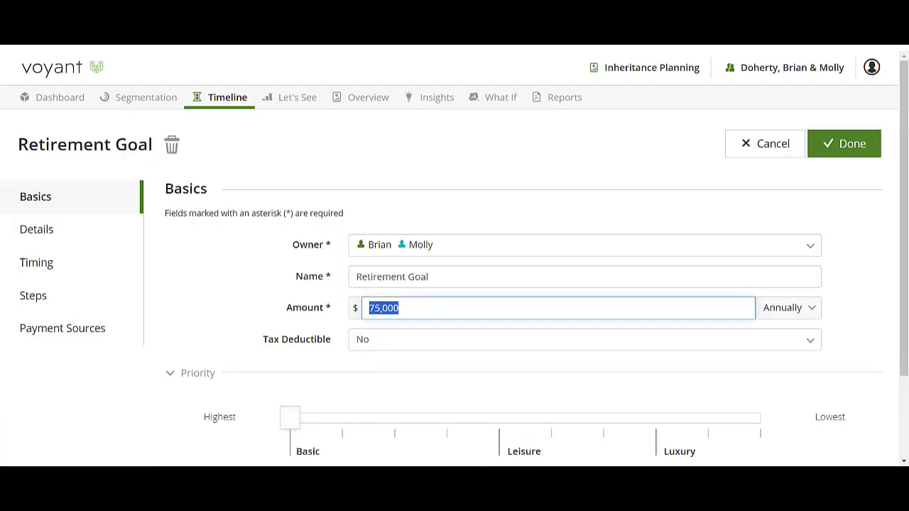
{"action": "type", "text": "110"}
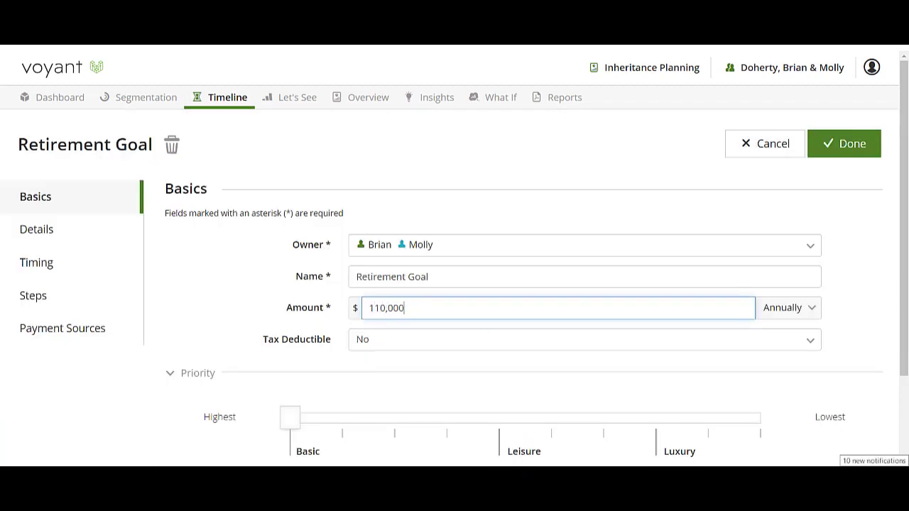
{"action": "left_click", "coordinate": [845, 153]}
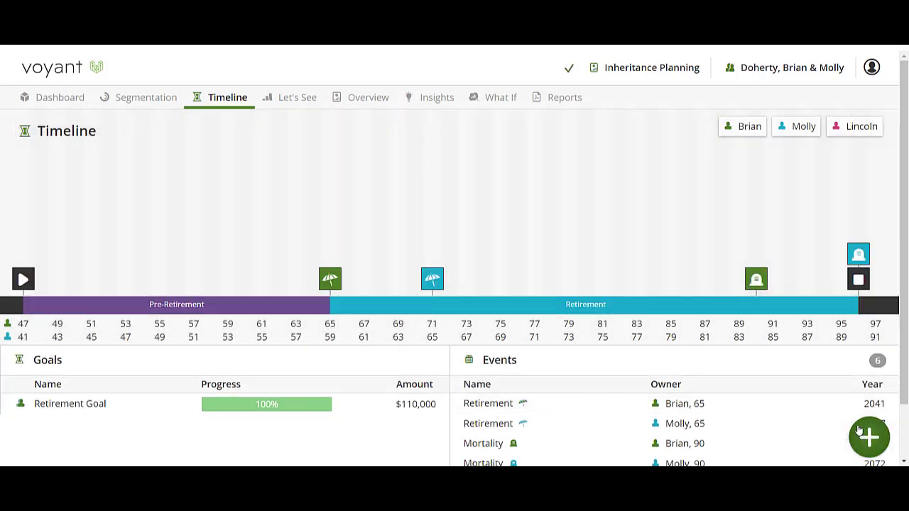
Add a retirement goal named Retirement travel Goal for $15,000 annually and save it
{"action": "left_click", "coordinate": [867, 437]}
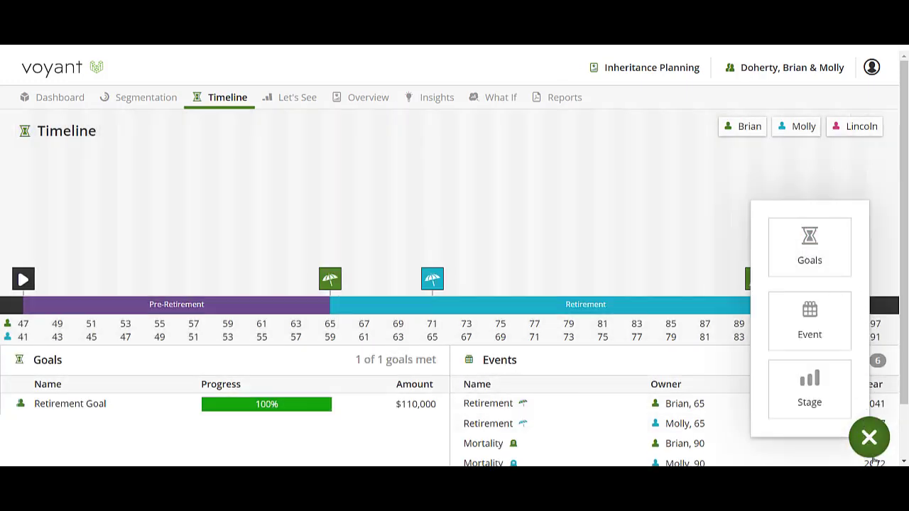
{"action": "left_click", "coordinate": [828, 266]}
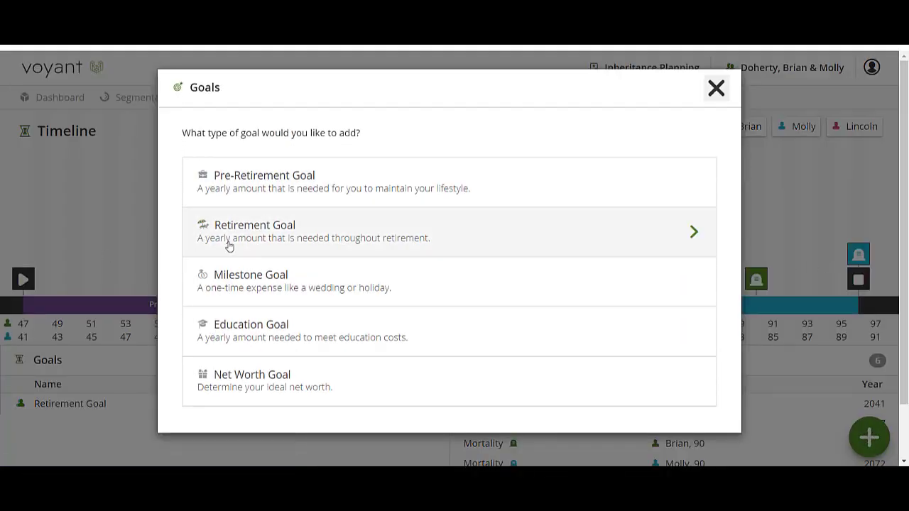
{"action": "left_click", "coordinate": [394, 232]}
{"action": "left_click", "coordinate": [407, 274]}
{"action": "type", "text": "travel Goal"}
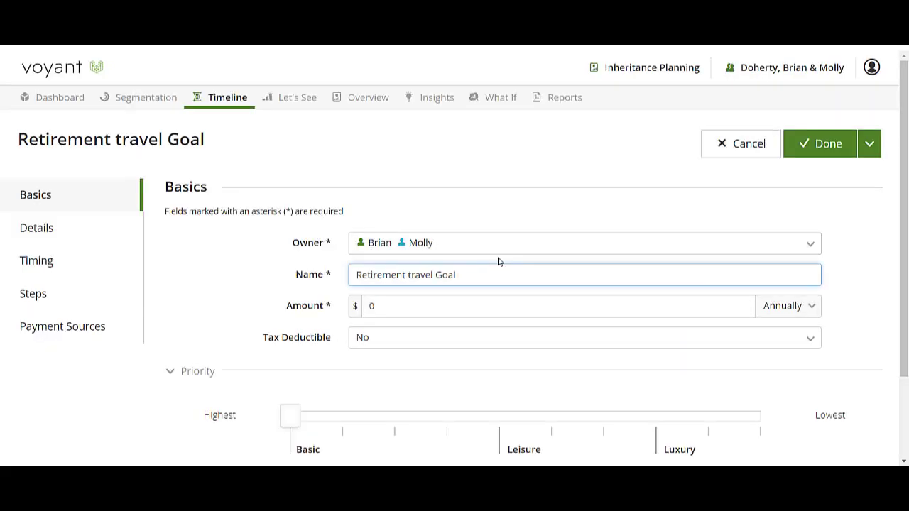
{"action": "left_click", "coordinate": [514, 308]}
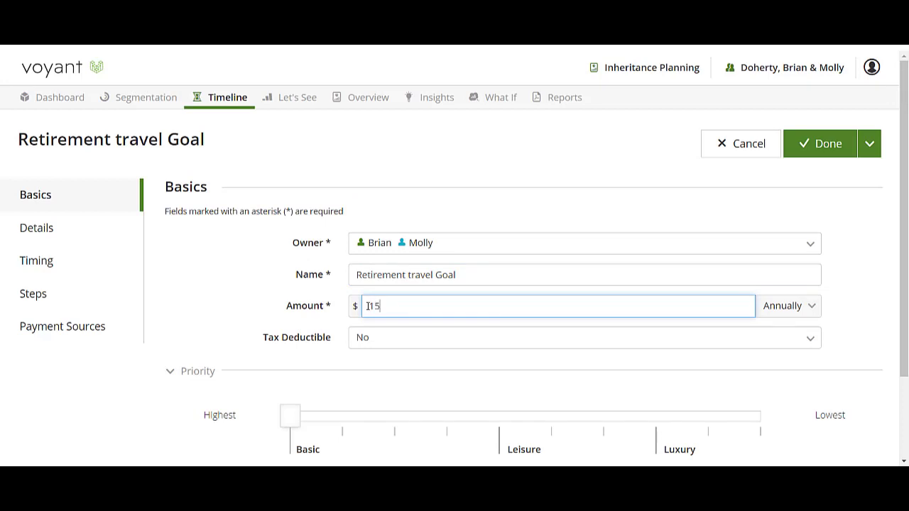
{"action": "left_click", "coordinate": [827, 146]}
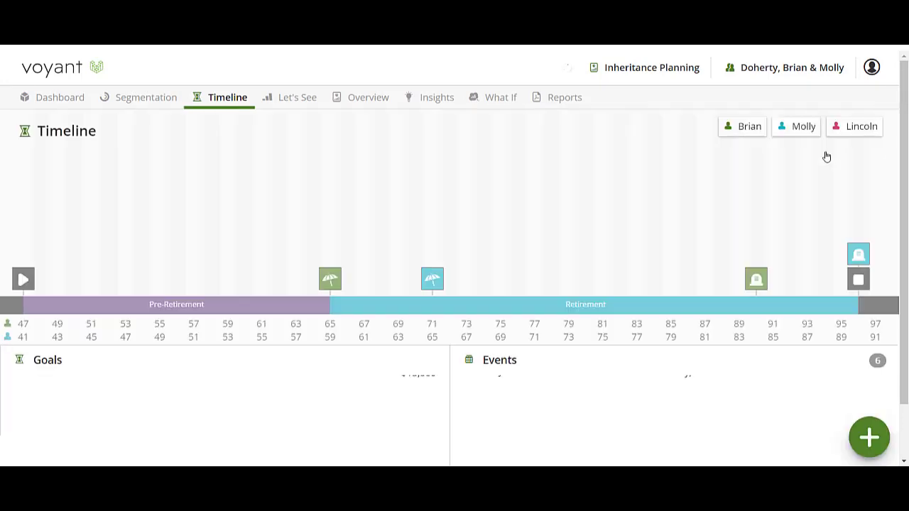
Start a new education goal on the timeline and assign the couple's child as its owner
{"action": "left_click", "coordinate": [875, 424]}
{"action": "left_click", "coordinate": [809, 257]}
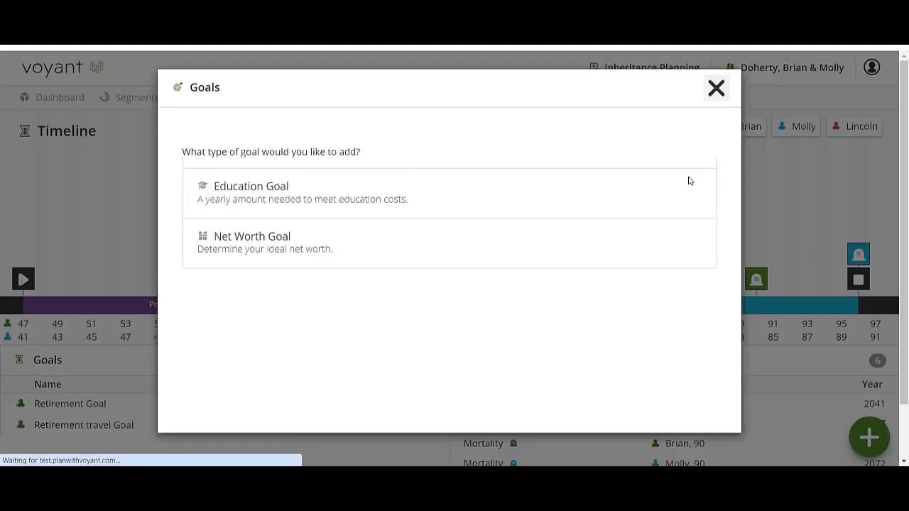
{"action": "left_click", "coordinate": [657, 341]}
{"action": "left_click", "coordinate": [416, 245]}
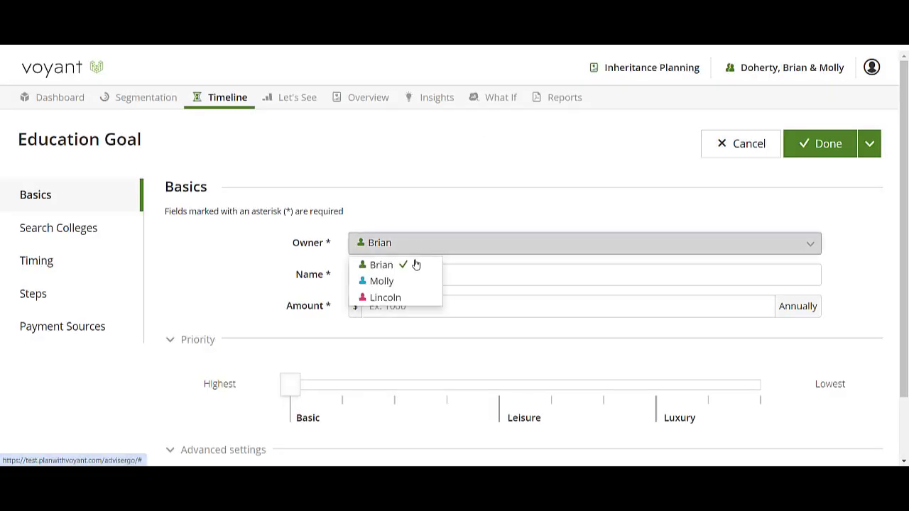
{"action": "left_click", "coordinate": [399, 299]}
{"action": "left_click", "coordinate": [393, 311]}
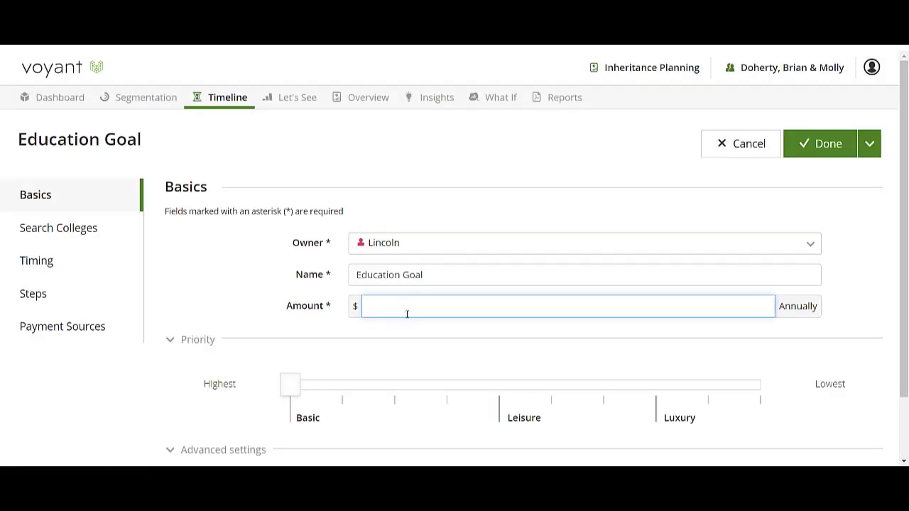
Choose University of Alabama at Birmingham from the college search and set its tuition type to In-State
{"action": "left_click", "coordinate": [90, 235]}
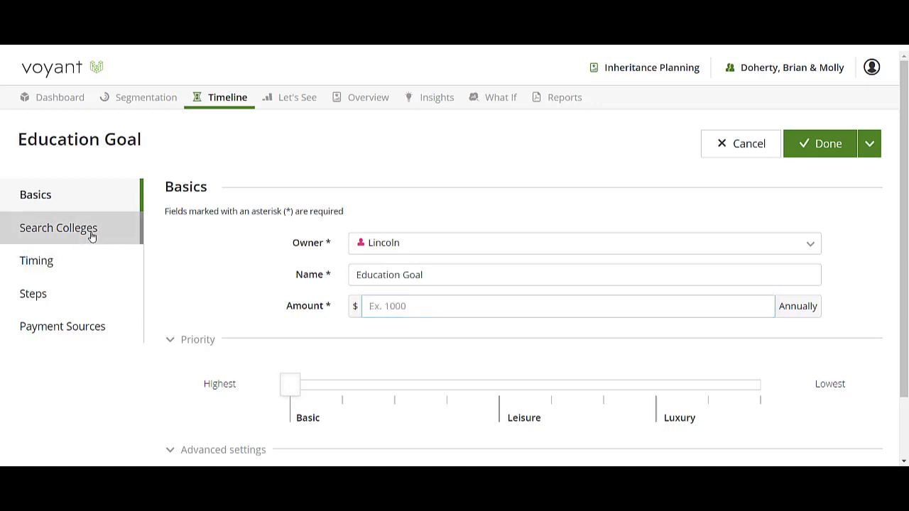
{"action": "left_click", "coordinate": [592, 215]}
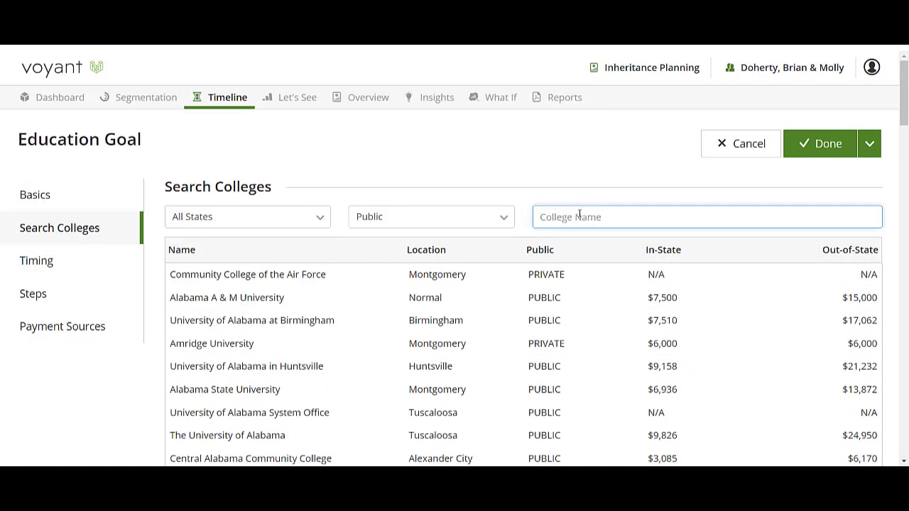
{"action": "left_click", "coordinate": [264, 321]}
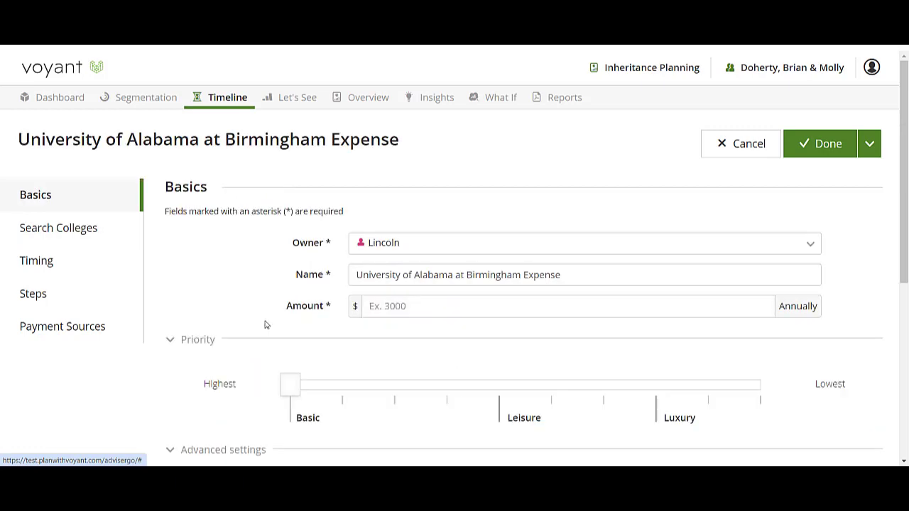
{"action": "scroll", "coordinate": [529, 317], "scroll_direction": "down", "scroll_amount": 5}
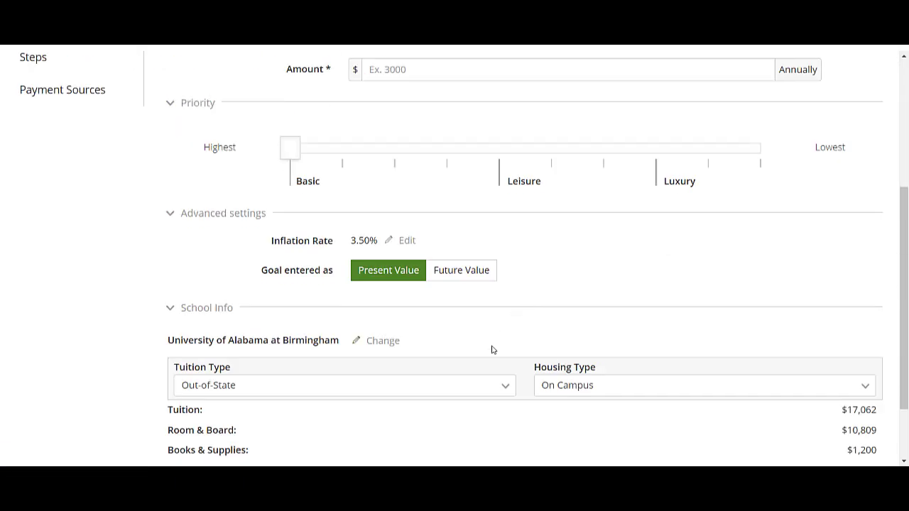
{"action": "left_click", "coordinate": [347, 301]}
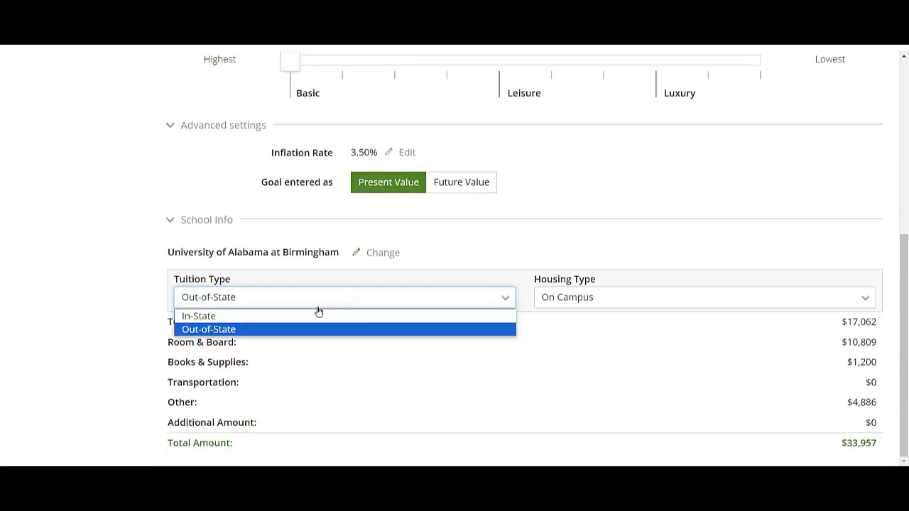
{"action": "left_click", "coordinate": [316, 314]}
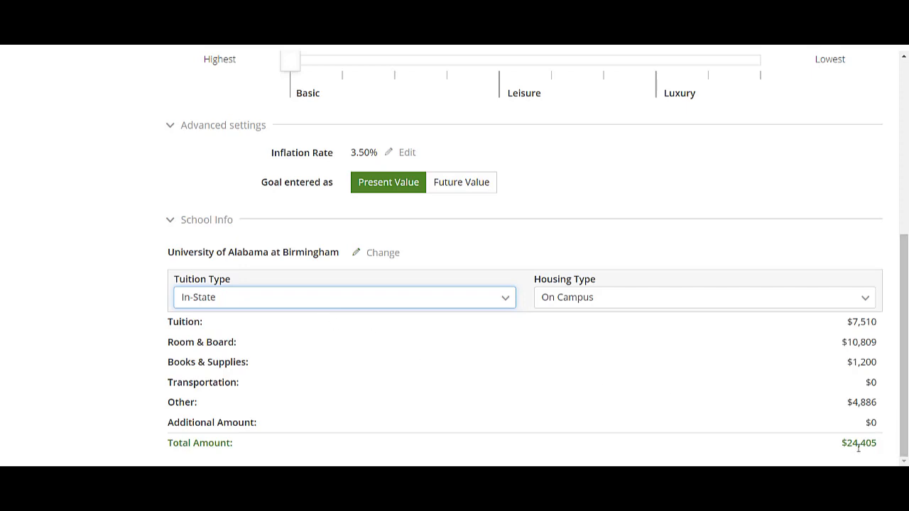
Set the education goal's annual amount to $24,405
{"action": "scroll", "coordinate": [712, 427], "scroll_direction": "up", "scroll_amount": 4}
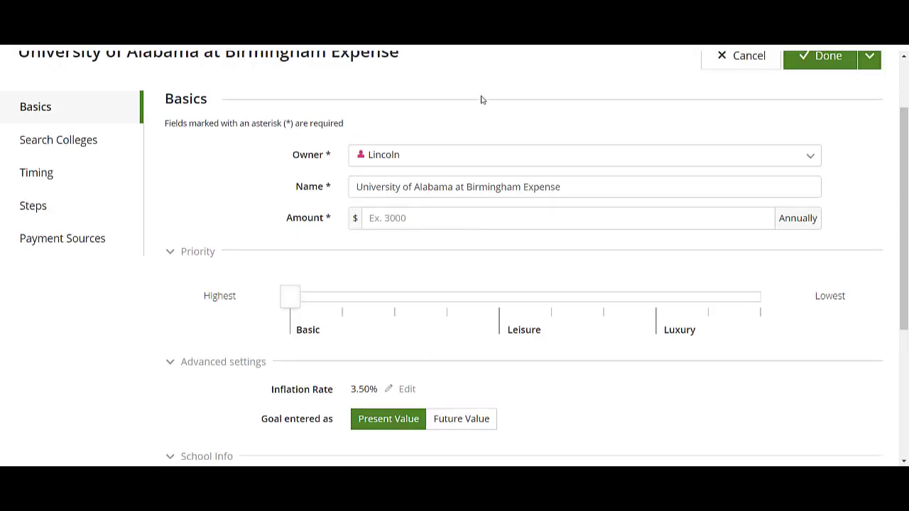
{"action": "left_click", "coordinate": [407, 220]}
{"action": "type", "text": "24,405"}
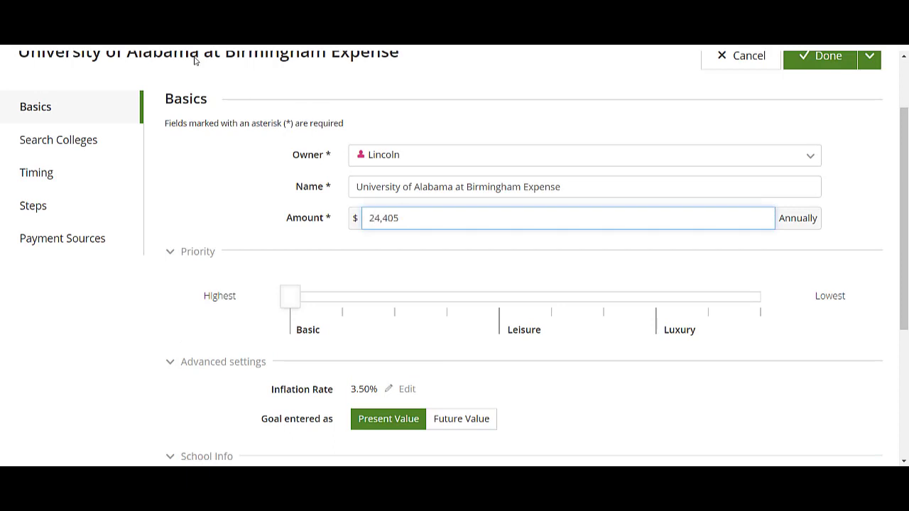
Create the suggested College and Graduation events for the education goal's timing and save the goal
{"action": "left_click", "coordinate": [14, 173]}
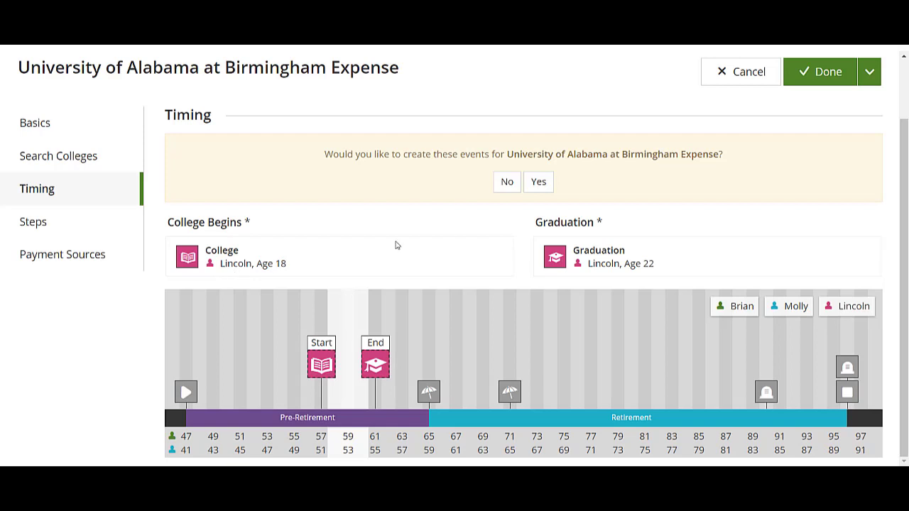
{"action": "left_click", "coordinate": [538, 181]}
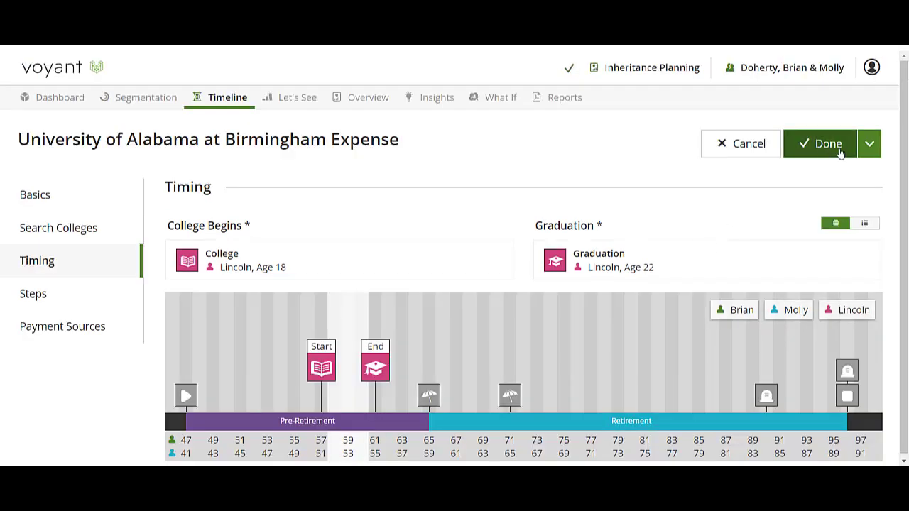
{"action": "left_click", "coordinate": [831, 148]}
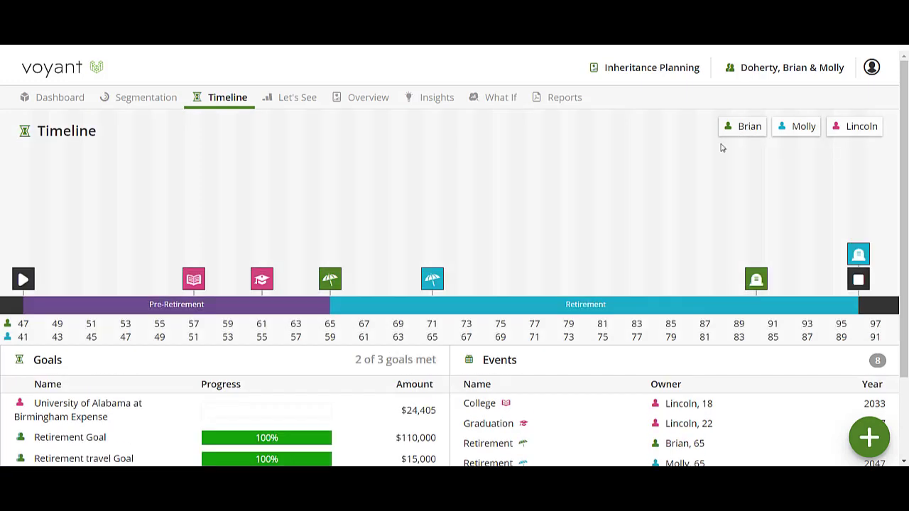
Add a milestone goal named Down Payment Gift with an amount of $35,000
{"action": "scroll", "coordinate": [310, 348], "scroll_direction": "down", "scroll_amount": 2}
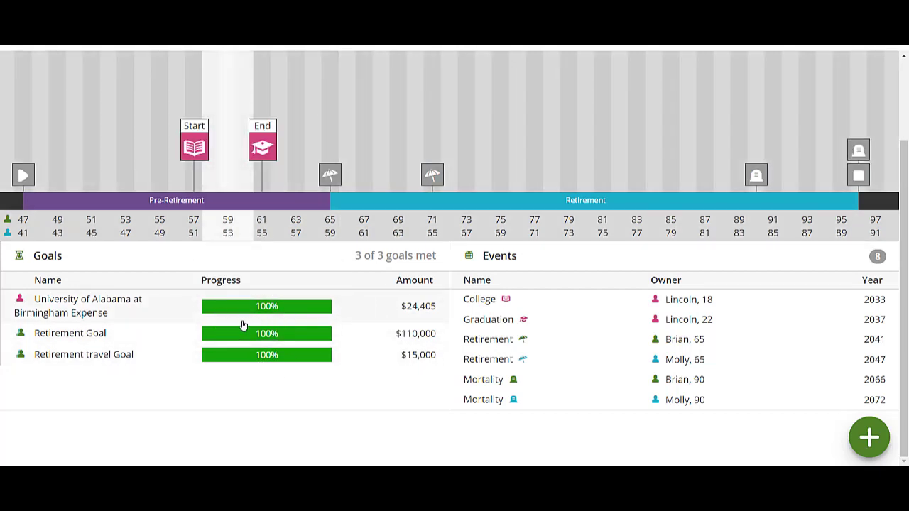
{"action": "mouse_move", "coordinate": [263, 315]}
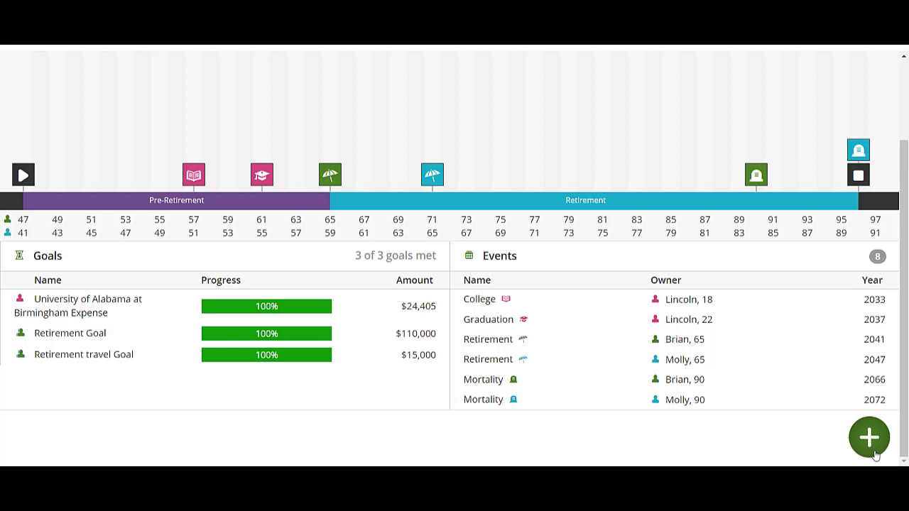
{"action": "left_click", "coordinate": [874, 452]}
{"action": "left_click", "coordinate": [820, 257]}
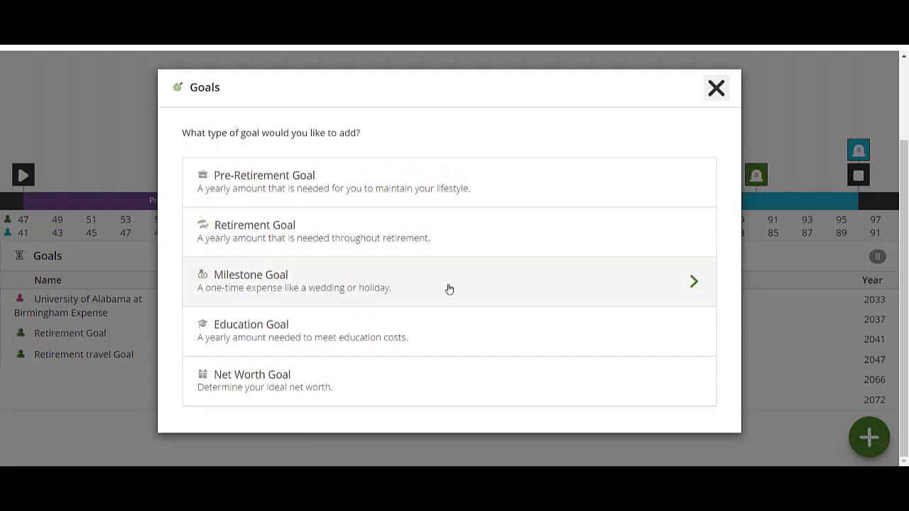
{"action": "left_click", "coordinate": [537, 296]}
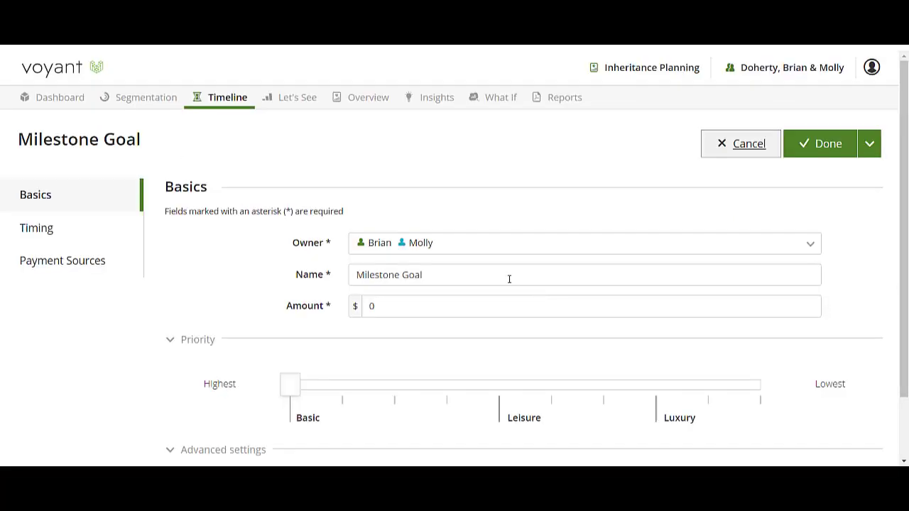
{"action": "left_click", "coordinate": [438, 272]}
{"action": "left_click_drag", "start_coordinate": [436, 273], "coordinate": [325, 269]}
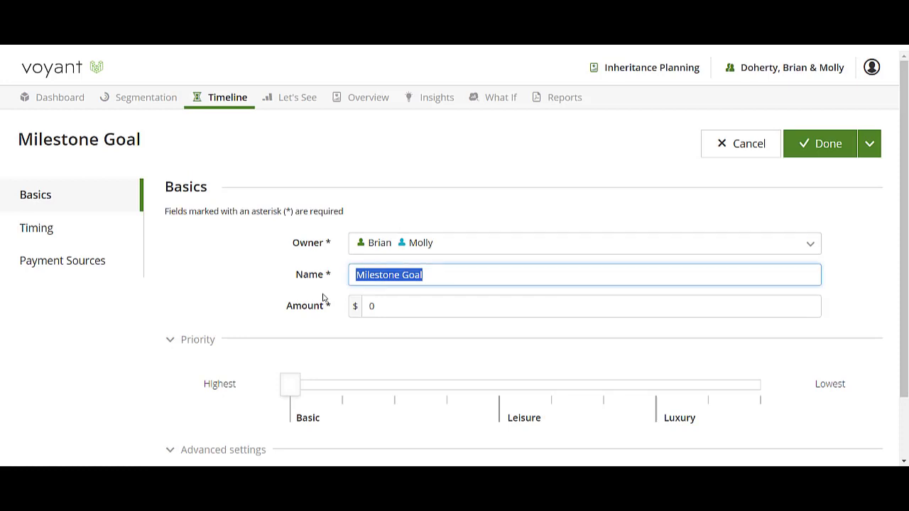
{"action": "type", "text": "Down Payment Gift"}
{"action": "left_click", "coordinate": [362, 311]}
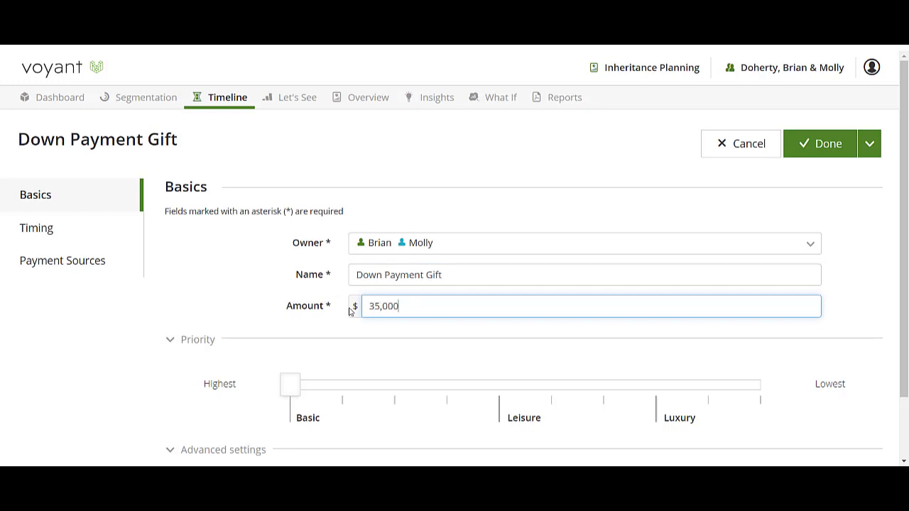
Time the Down Payment Gift at the child's Graduation event and save the goal
{"action": "left_click", "coordinate": [44, 227]}
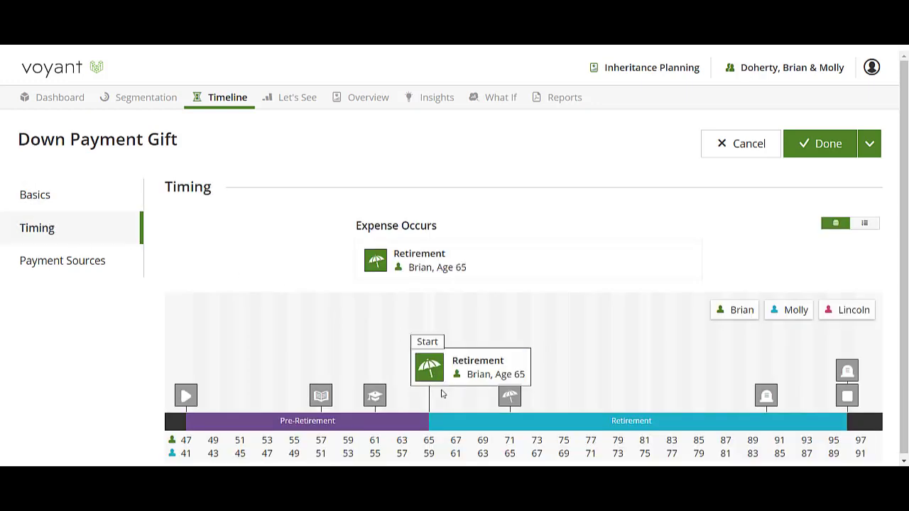
{"action": "left_click", "coordinate": [374, 397]}
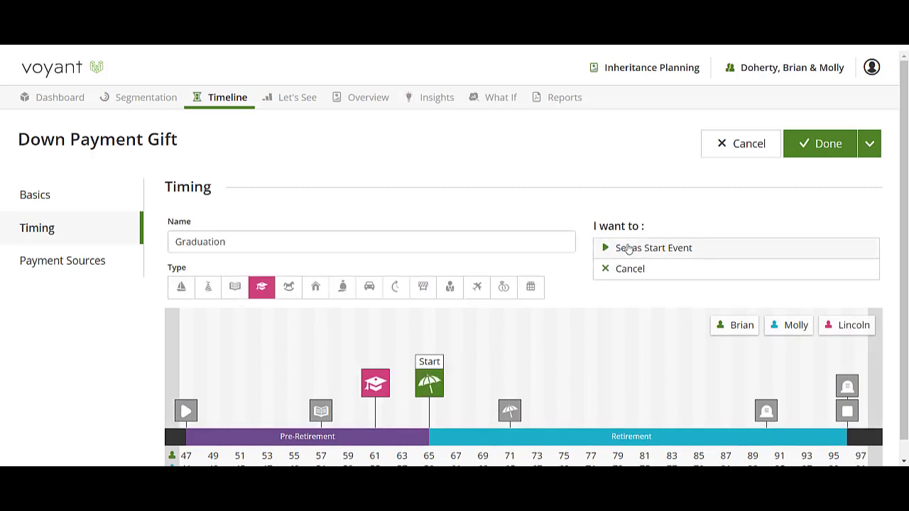
{"action": "left_click", "coordinate": [628, 248]}
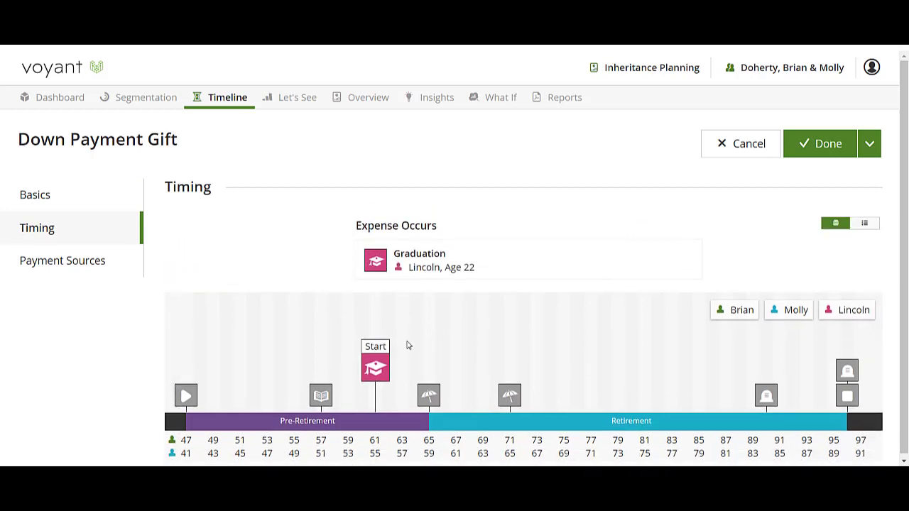
{"action": "left_click", "coordinate": [824, 144]}
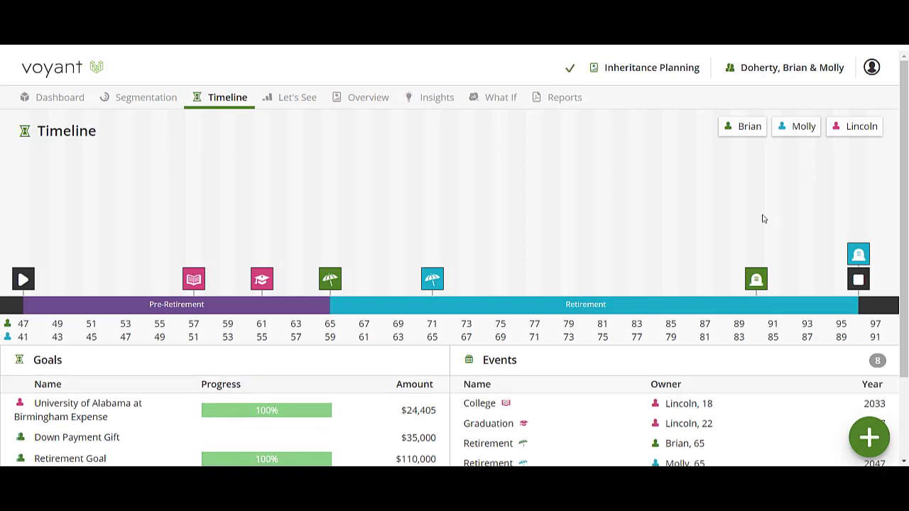
Check the progress of all goals on the timeline and examine the investment accounts in the dashboard's year view
{"action": "scroll", "coordinate": [379, 445], "scroll_direction": "down", "scroll_amount": 2}
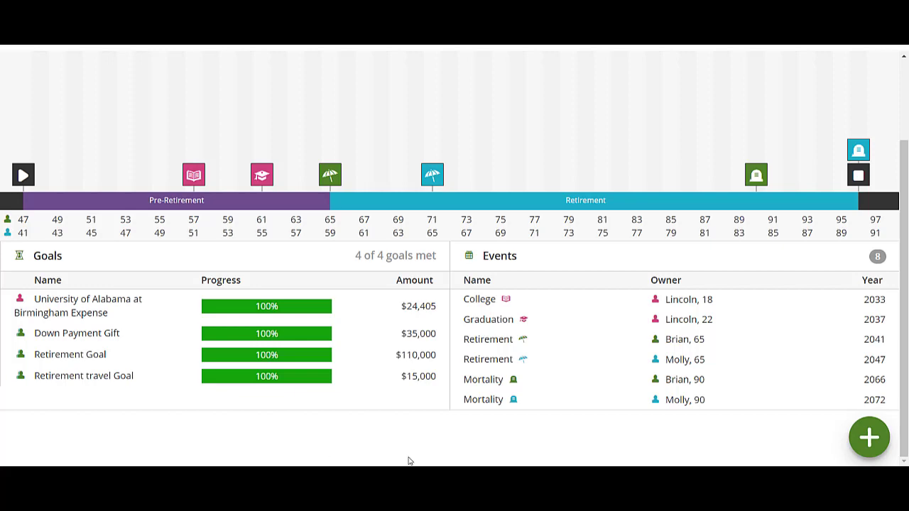
{"action": "scroll", "coordinate": [468, 447], "scroll_direction": "up", "scroll_amount": 2}
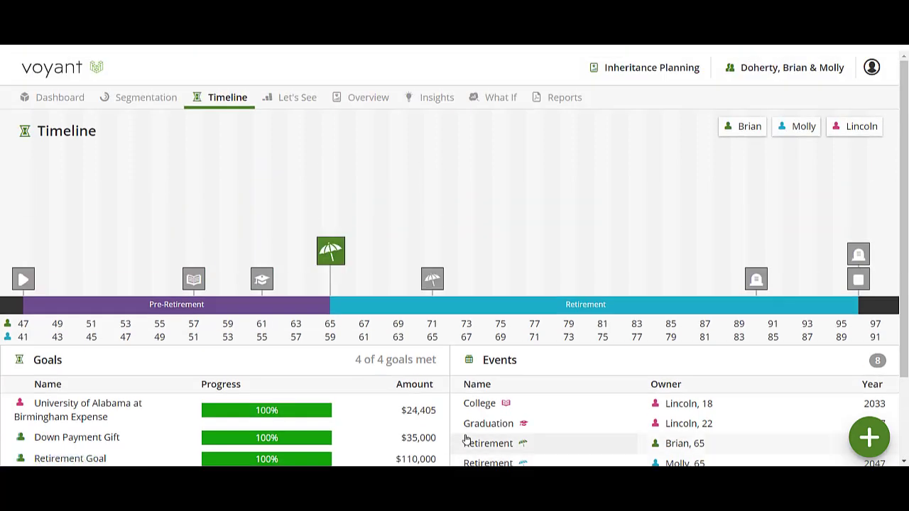
{"action": "scroll", "coordinate": [442, 430], "scroll_direction": "down", "scroll_amount": 1}
{"action": "scroll", "coordinate": [440, 417], "scroll_direction": "up", "scroll_amount": 1}
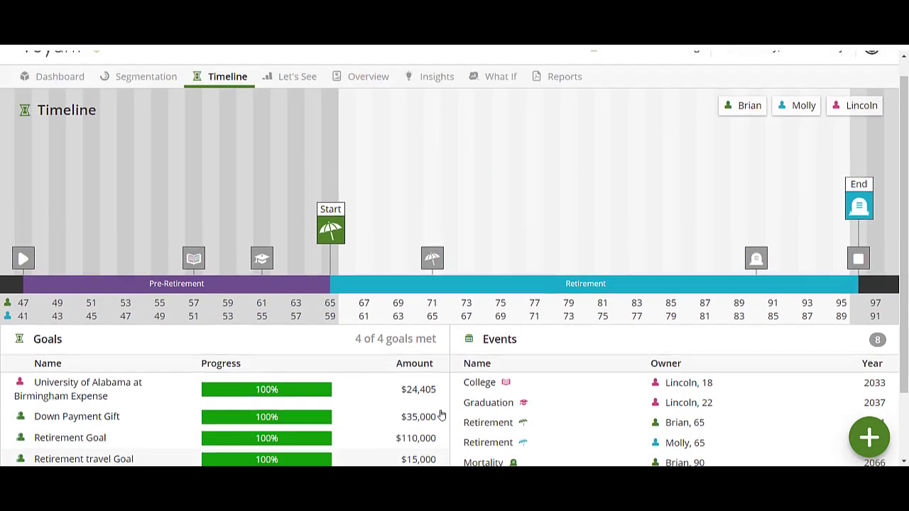
{"action": "scroll", "coordinate": [441, 416], "scroll_direction": "up", "scroll_amount": 1}
{"action": "left_click", "coordinate": [43, 99]}
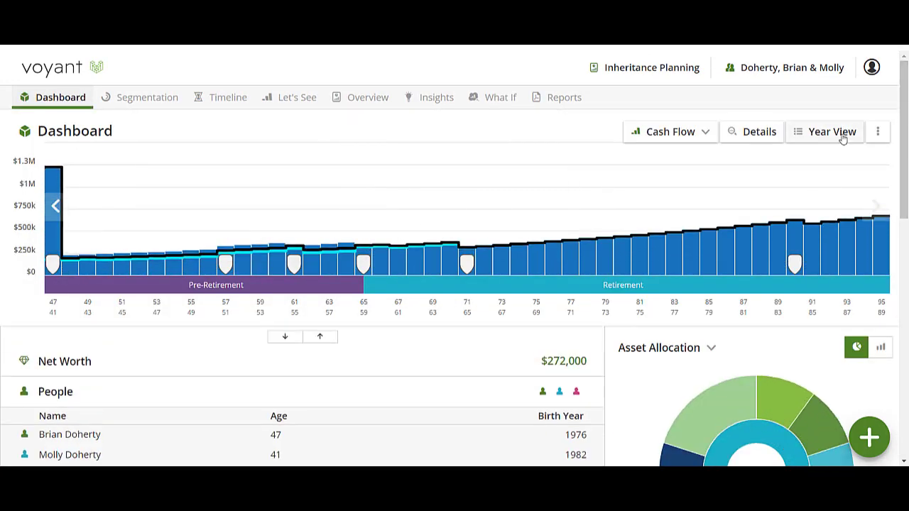
{"action": "left_click", "coordinate": [841, 138]}
{"action": "scroll", "coordinate": [213, 369], "scroll_direction": "down", "scroll_amount": 2}
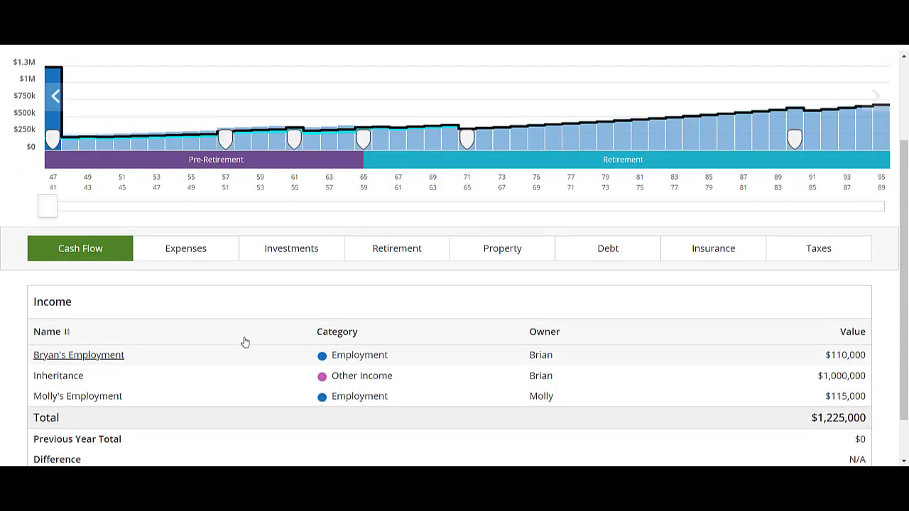
{"action": "left_click", "coordinate": [278, 246]}
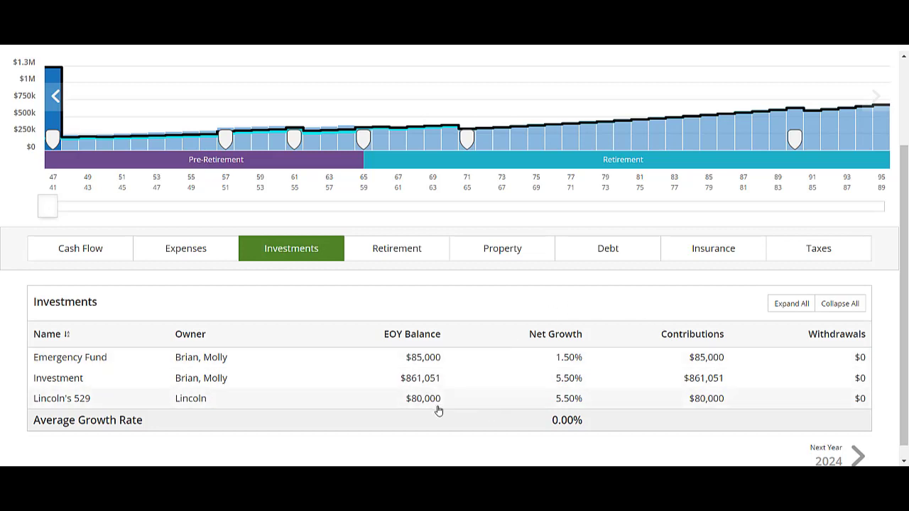
Review the 401k savings in the year view and check the goals' progress and events on the timeline
{"action": "left_click", "coordinate": [377, 248]}
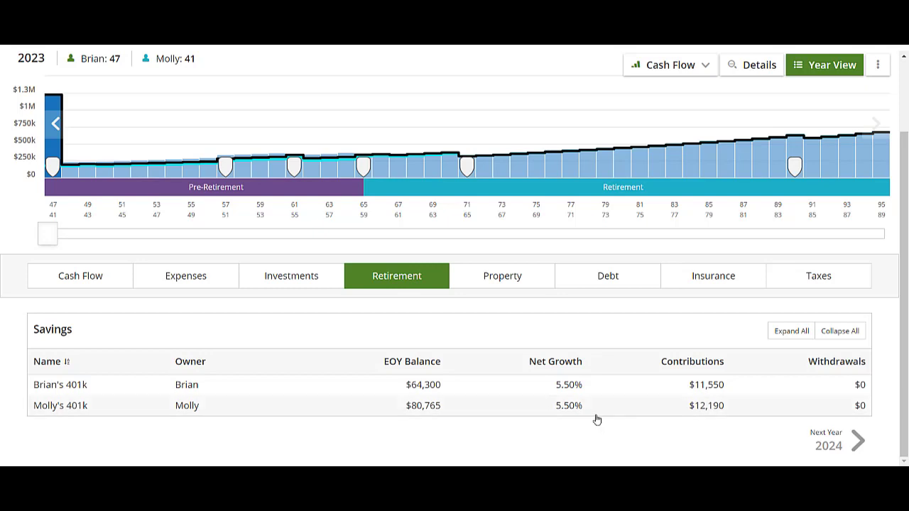
{"action": "scroll", "coordinate": [635, 458], "scroll_direction": "up", "scroll_amount": 2}
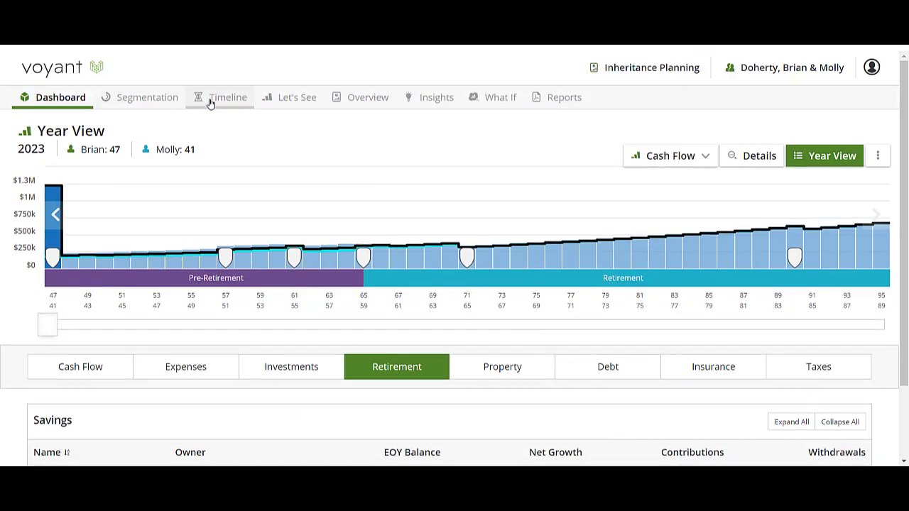
{"action": "left_click", "coordinate": [209, 102]}
{"action": "scroll", "coordinate": [502, 384], "scroll_direction": "down", "scroll_amount": 2}
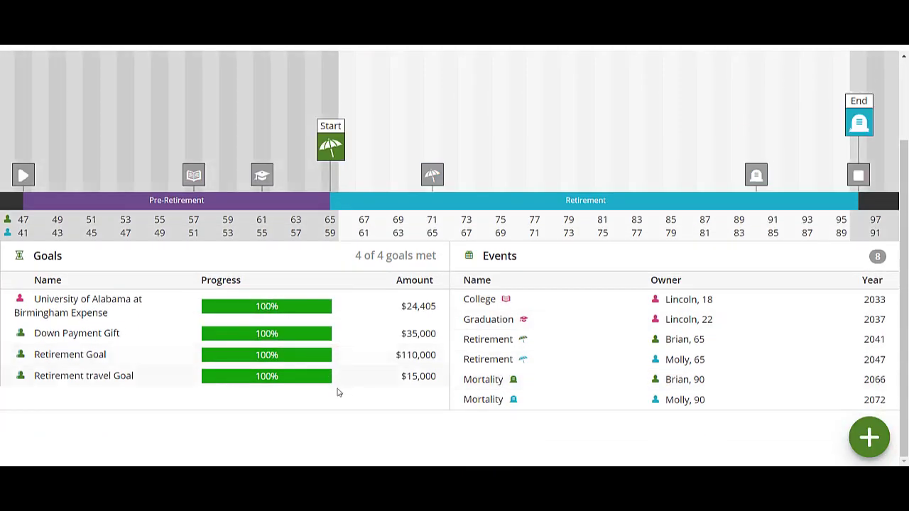
{"action": "scroll", "coordinate": [346, 423], "scroll_direction": "up", "scroll_amount": 2}
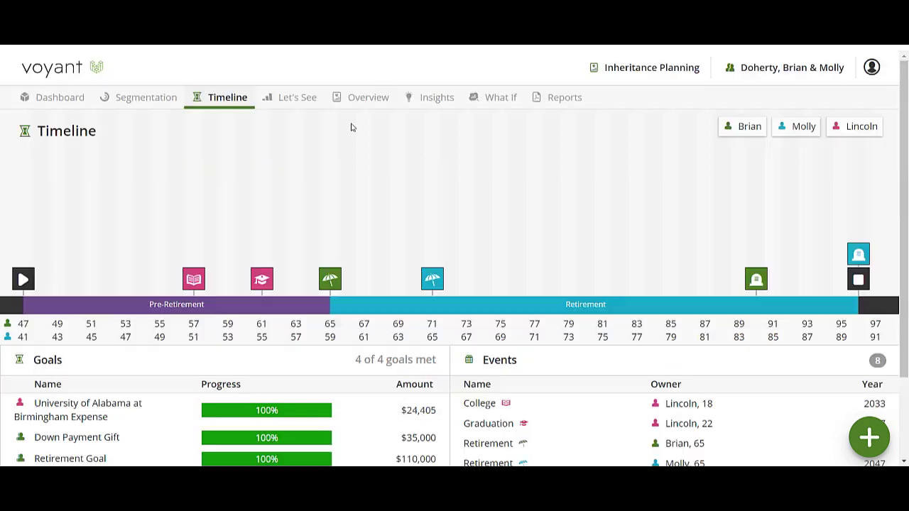
Display the plan's Cash Flow and Assets in a dual chart and show the cash flow details
{"action": "left_click", "coordinate": [304, 97]}
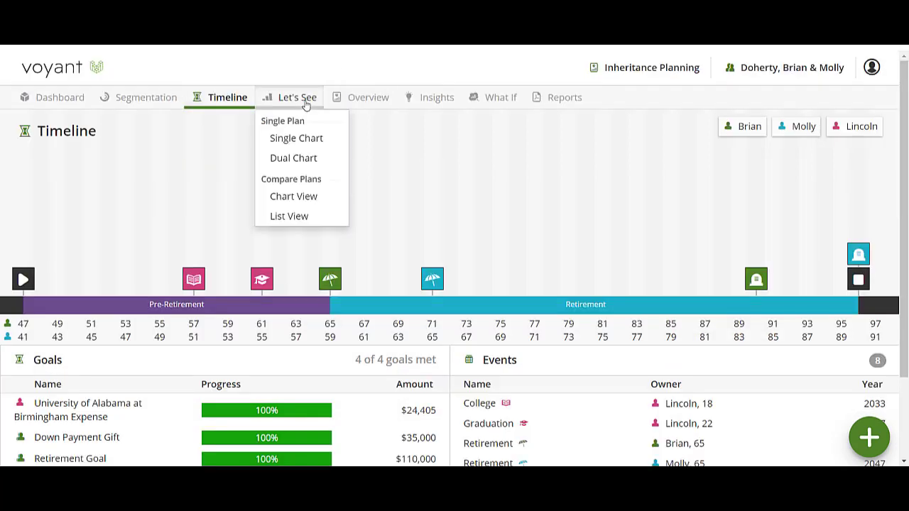
{"action": "left_click", "coordinate": [296, 166]}
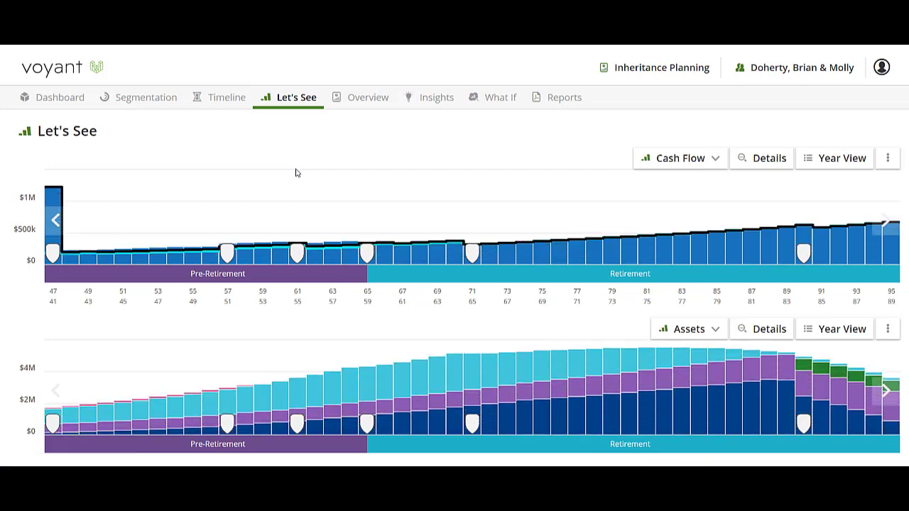
{"action": "left_click", "coordinate": [757, 160]}
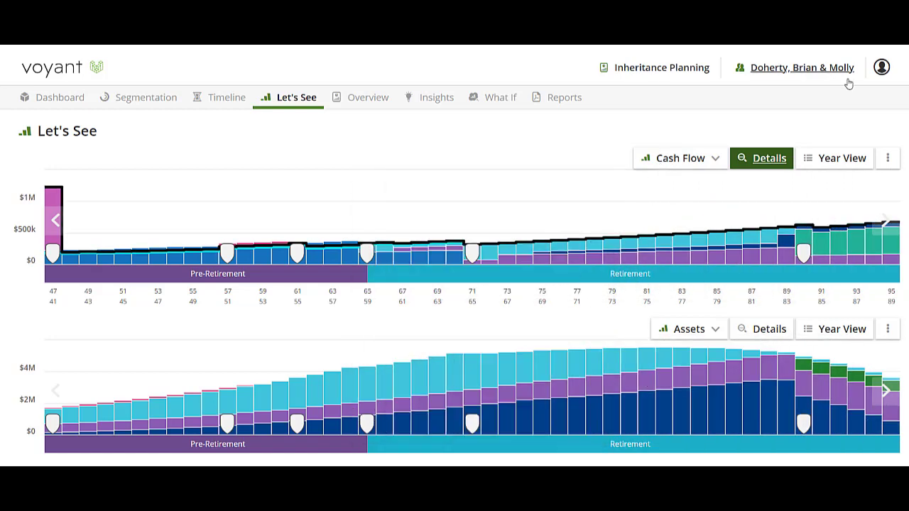
Open a support request for sharing client access with Voyant's support team, with a message included
{"action": "left_click", "coordinate": [805, 68]}
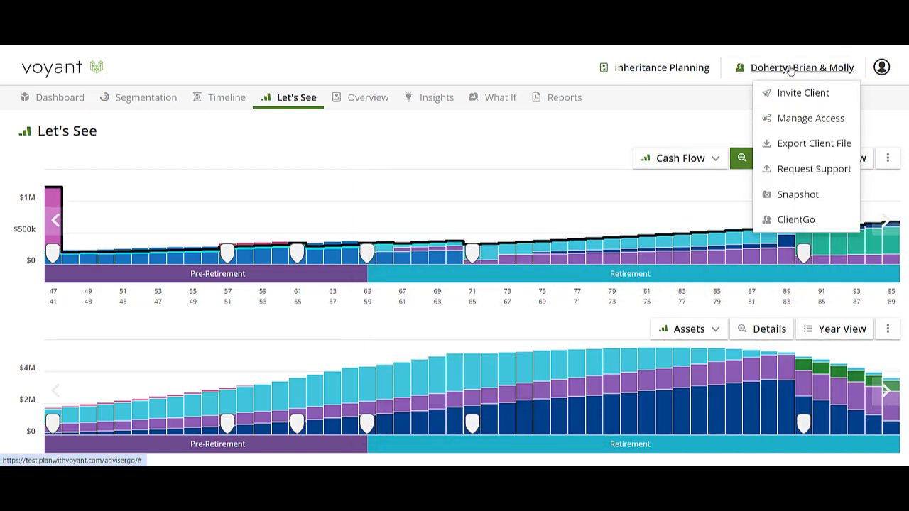
{"action": "left_click", "coordinate": [805, 170]}
{"action": "left_click", "coordinate": [434, 339]}
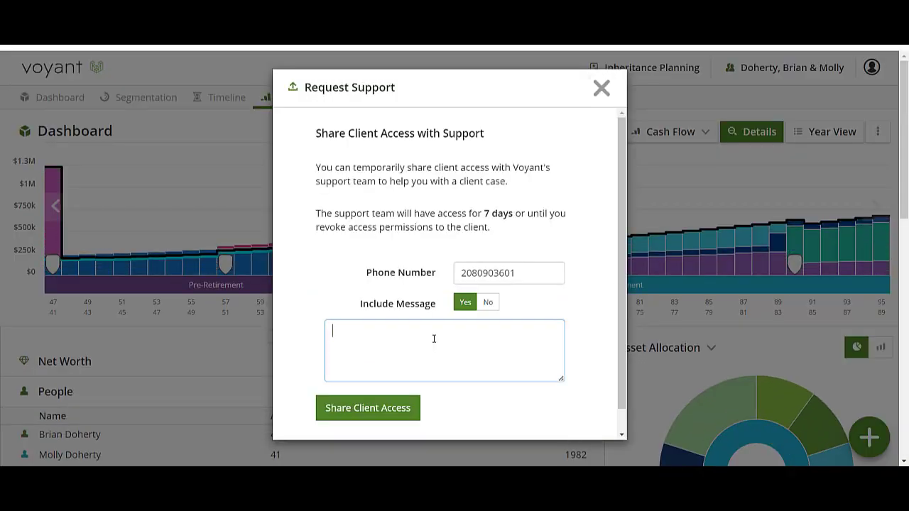
{"action": "left_click", "coordinate": [371, 408]}
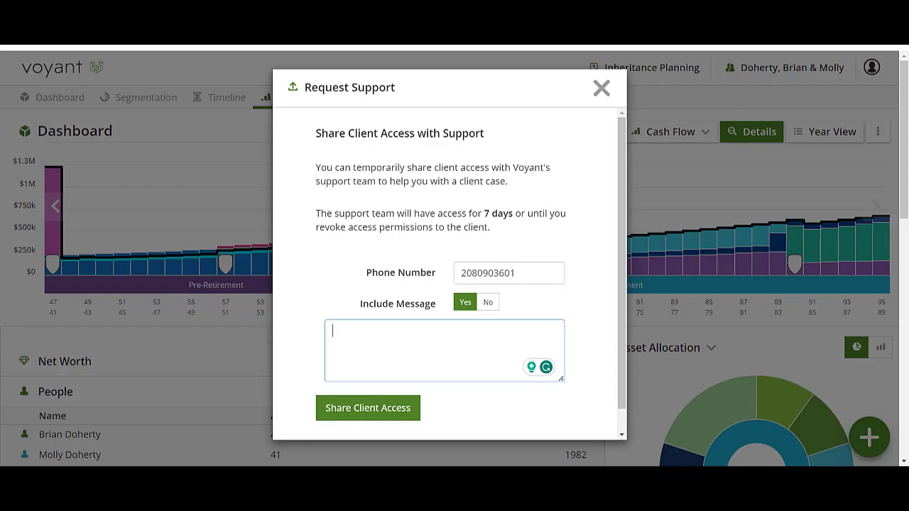